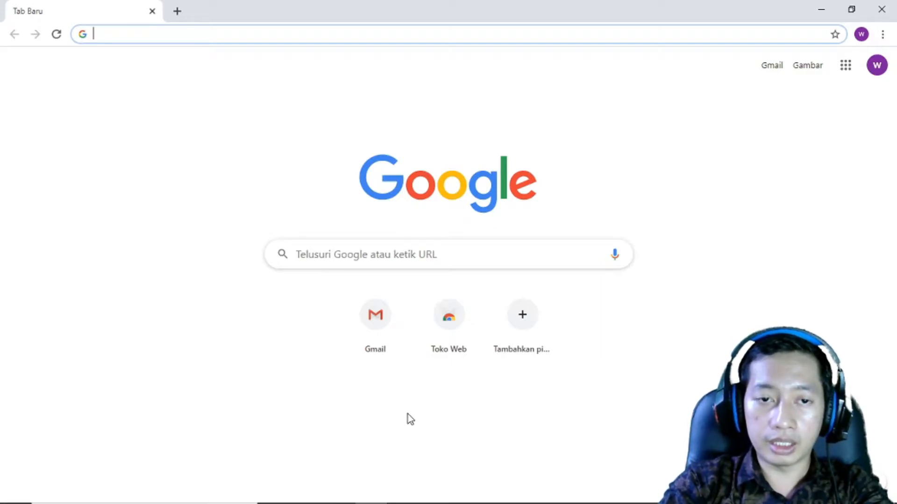
- Open the Gmail inbox, then search for google drive in a new browser tab and open the personal Drive
type("gmail")
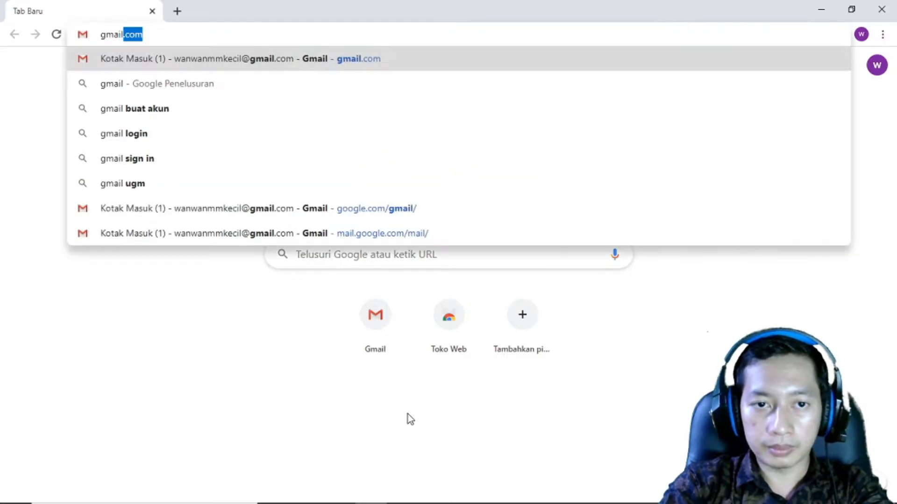
key("Return")
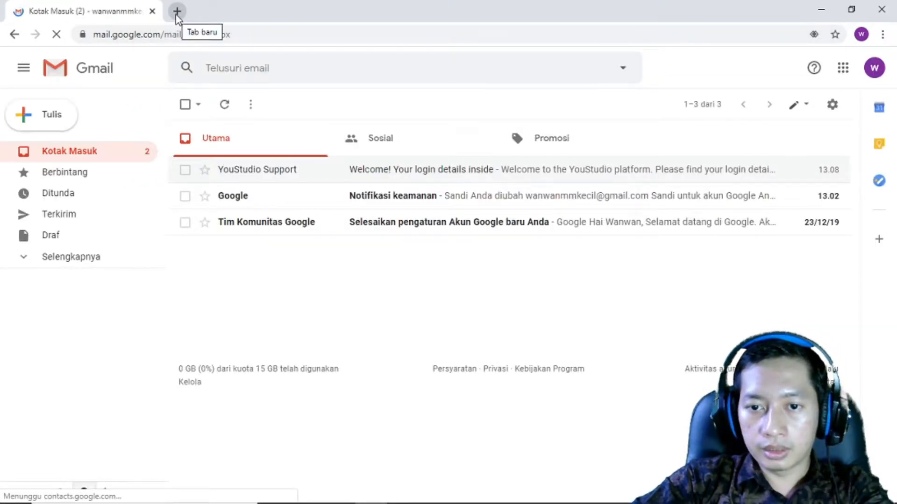
left_click(176, 14)
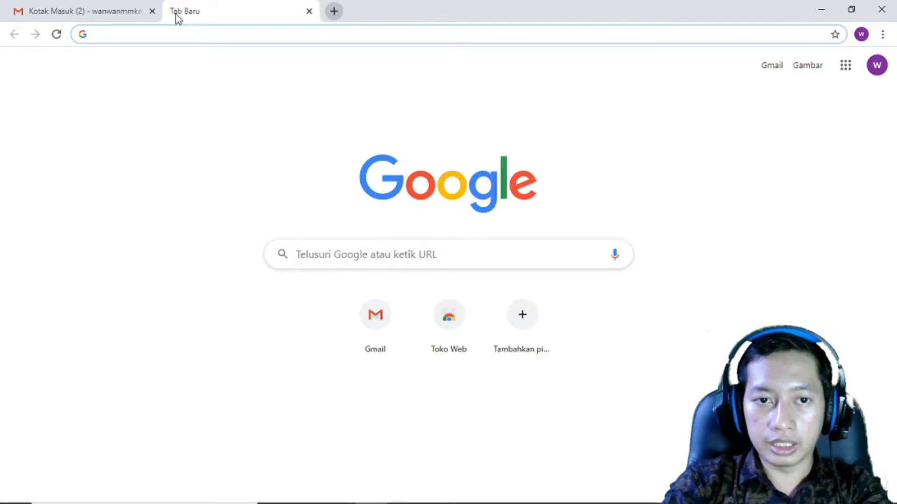
type("google drive")
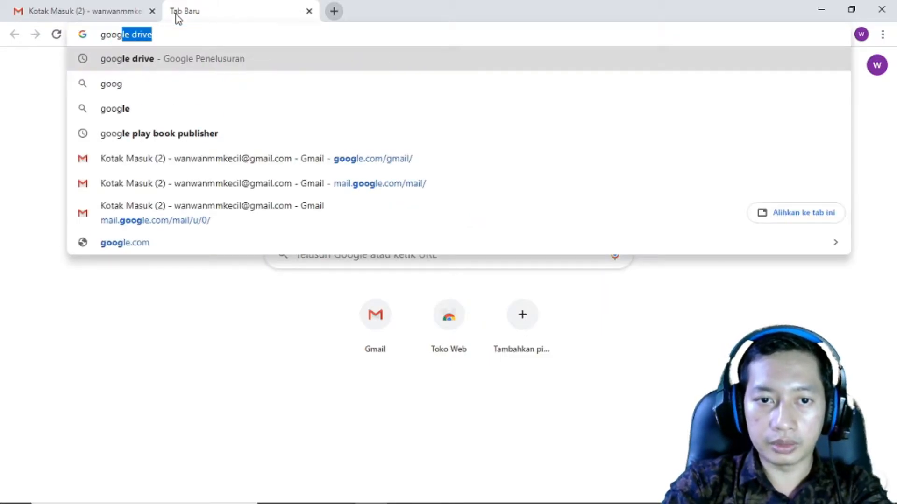
key("Return")
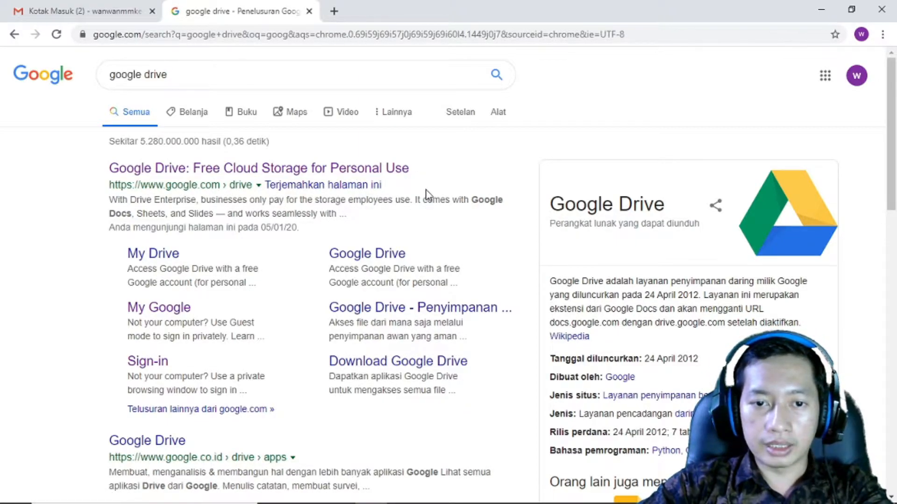
left_click(393, 169)
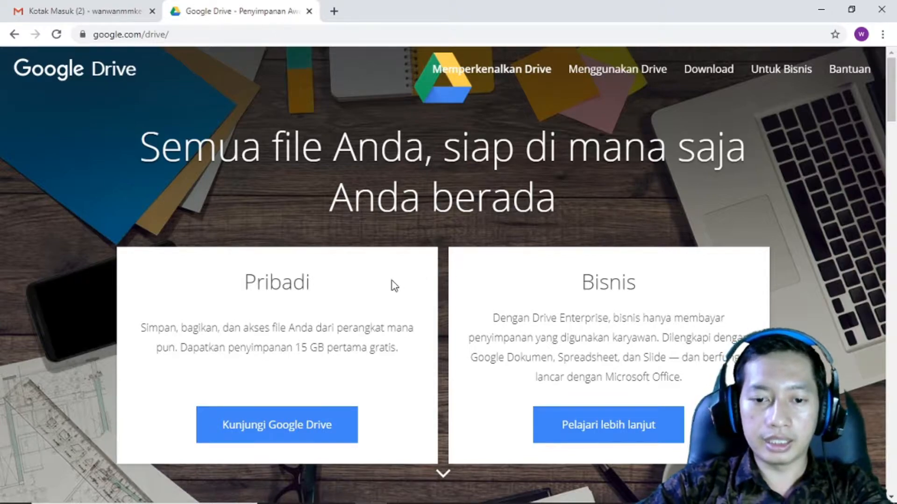
left_click(324, 426)
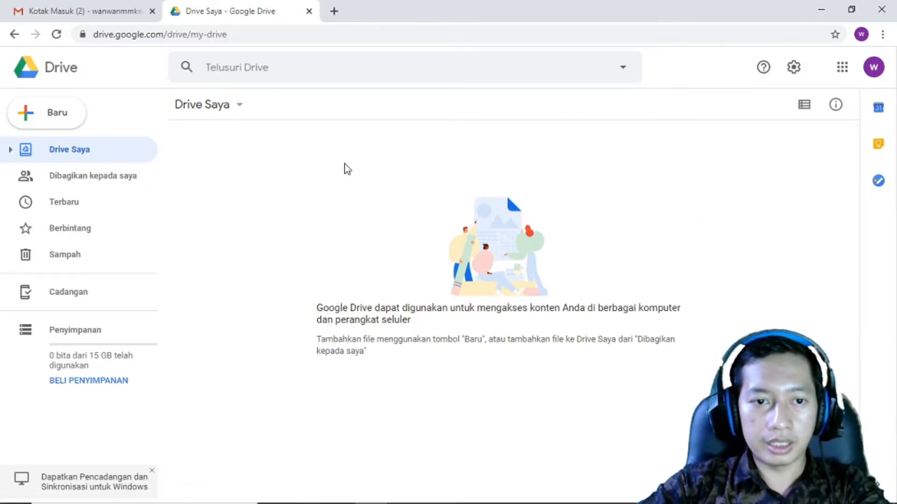
- Create a new blank Google Formulir from Drive Saya
left_click(84, 119)
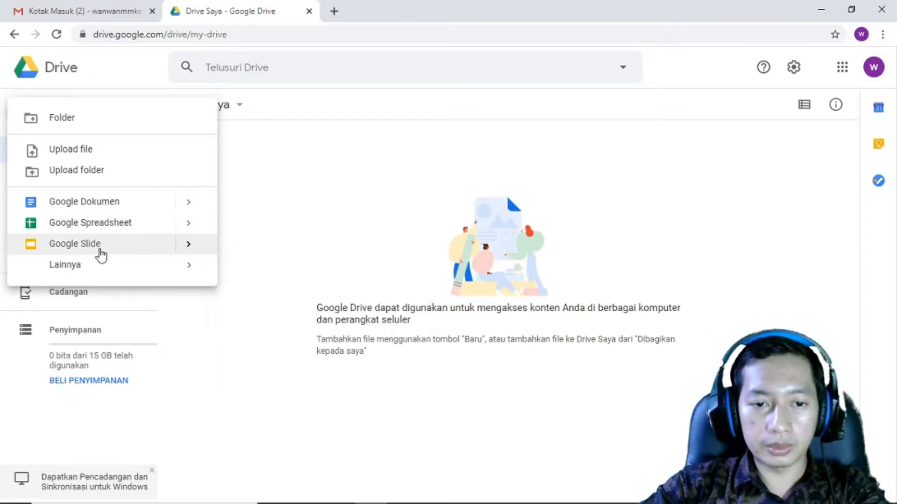
mouse_move(96, 266)
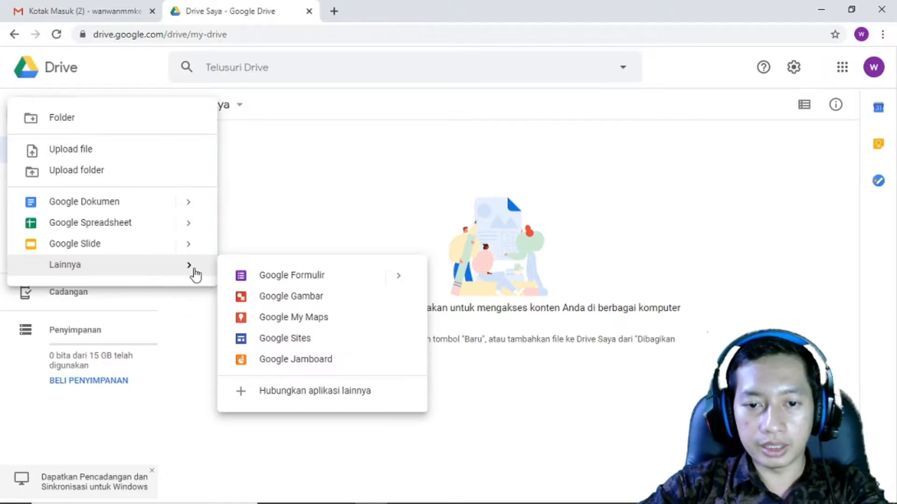
left_click(304, 282)
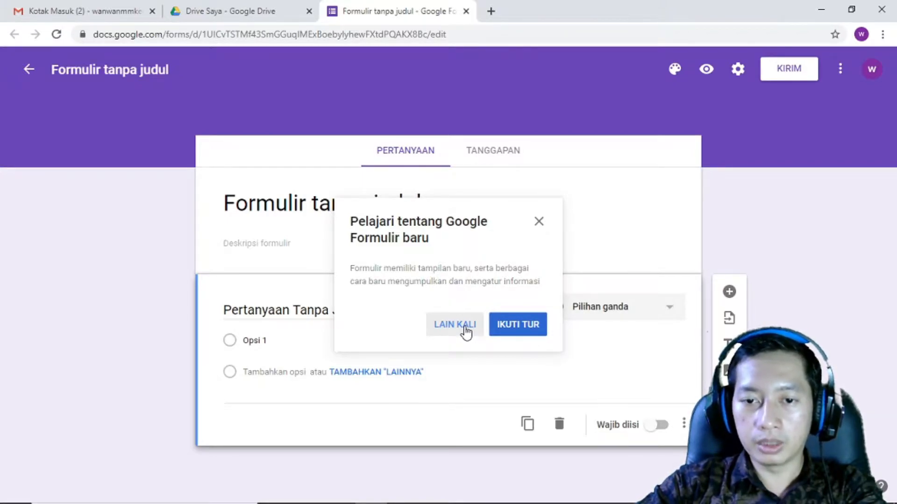
- Take the introductory tour of the new Google Formulir, covering adding questions, themes, more options and responses, through to its end
left_click(521, 330)
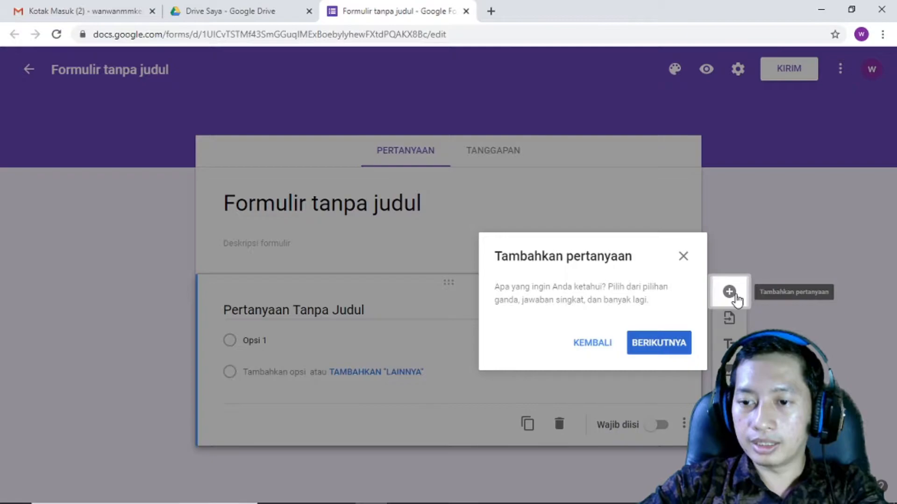
left_click(670, 344)
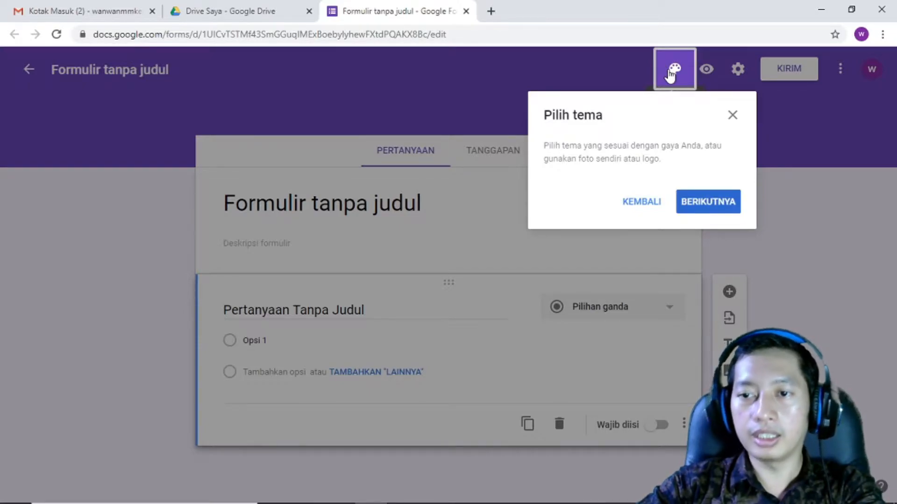
left_click(709, 203)
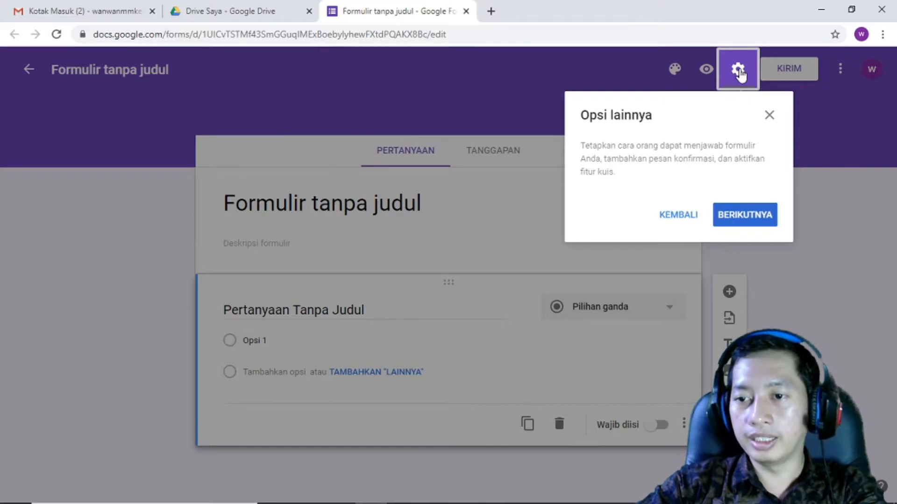
left_click(748, 214)
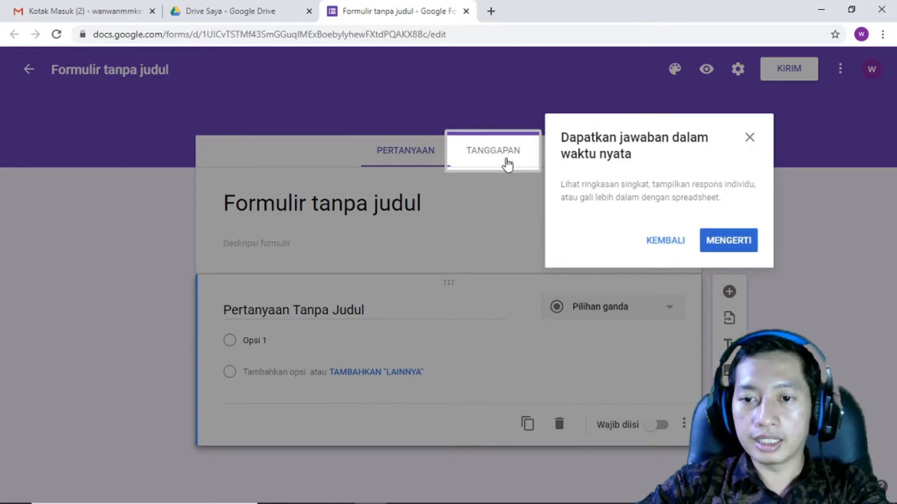
left_click(722, 246)
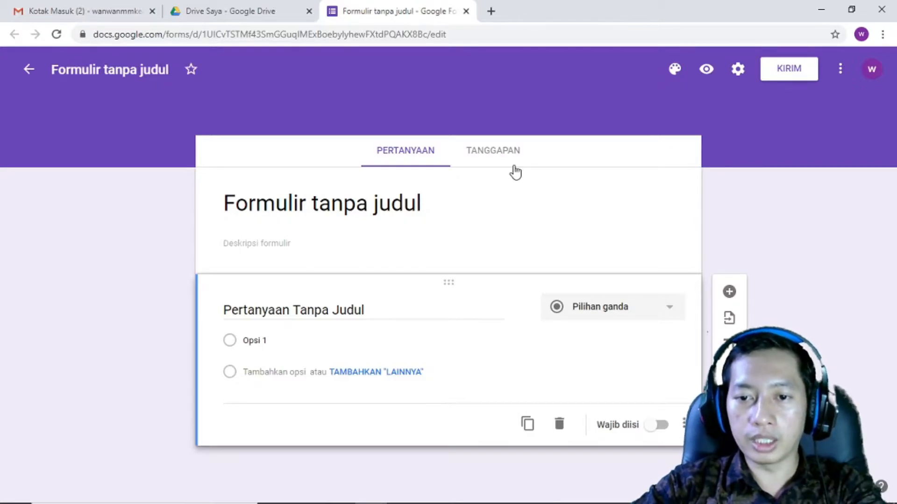
- Set the form's title to "Minat Masyarakat Terhadap Game Edukasi"
left_click(436, 199)
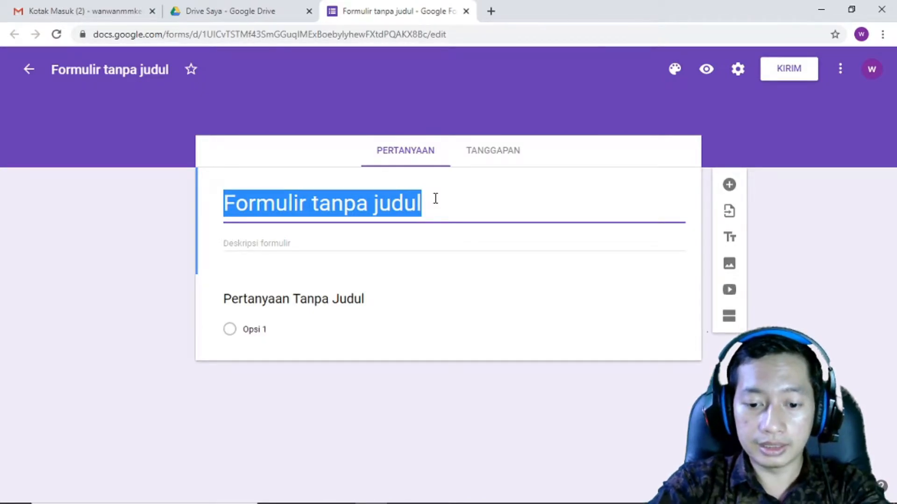
type("Minat")
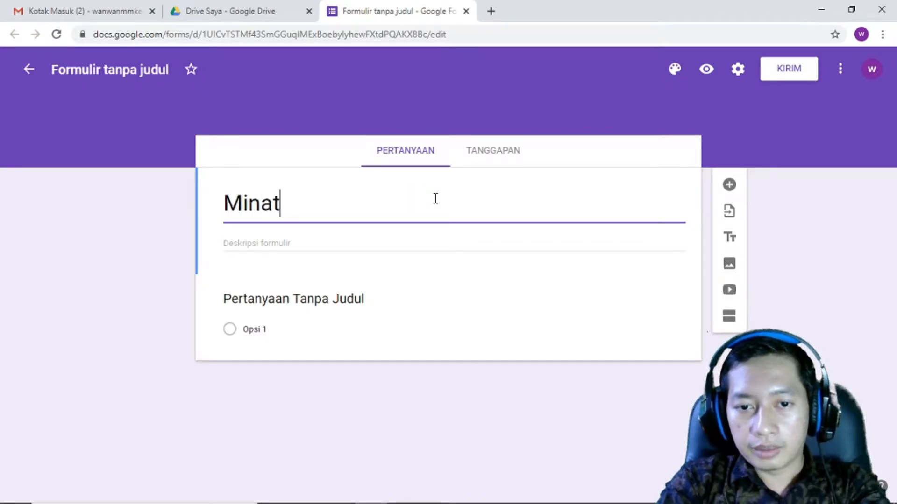
type(" Masyarakat ")
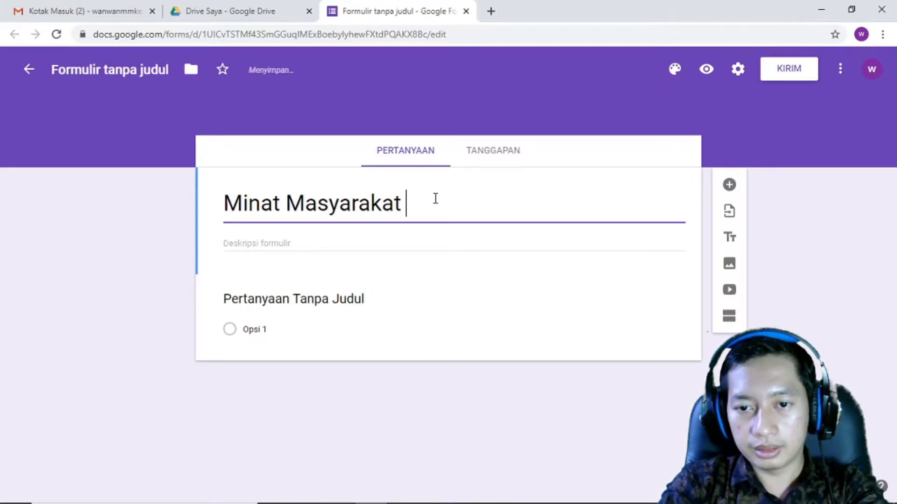
type("Terhadap ")
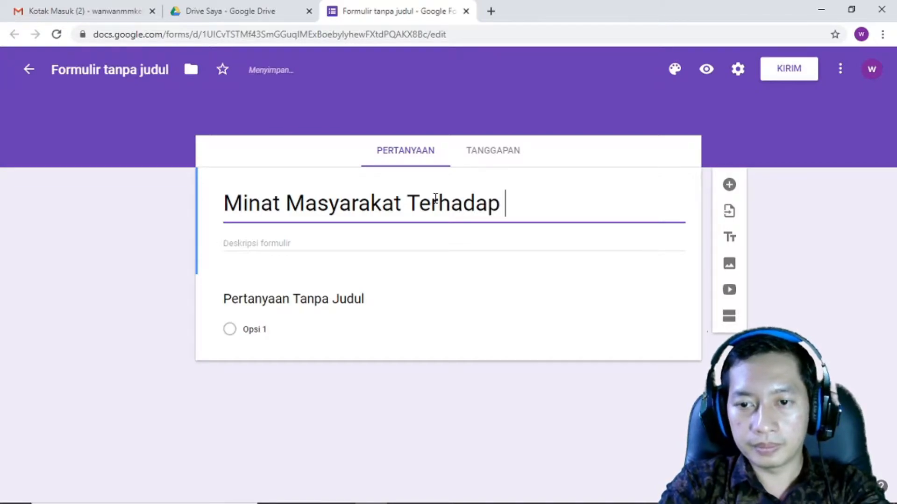
type("Game")
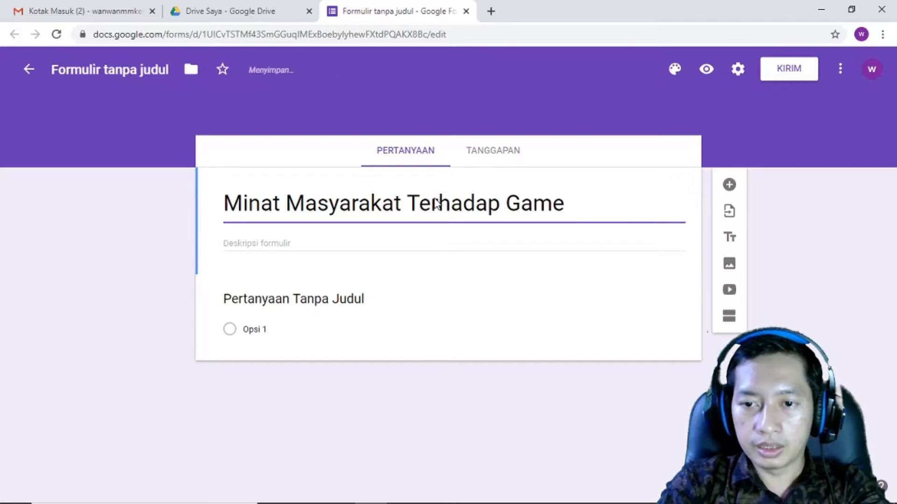
type(" ed")
key("BackSpace")
key("BackSpace")
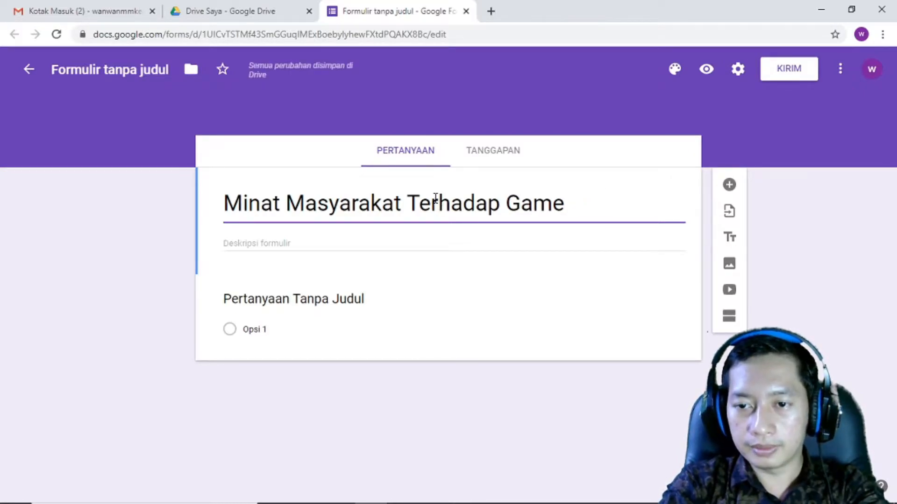
type("D")
key("BackSpace")
type("Edukasi")
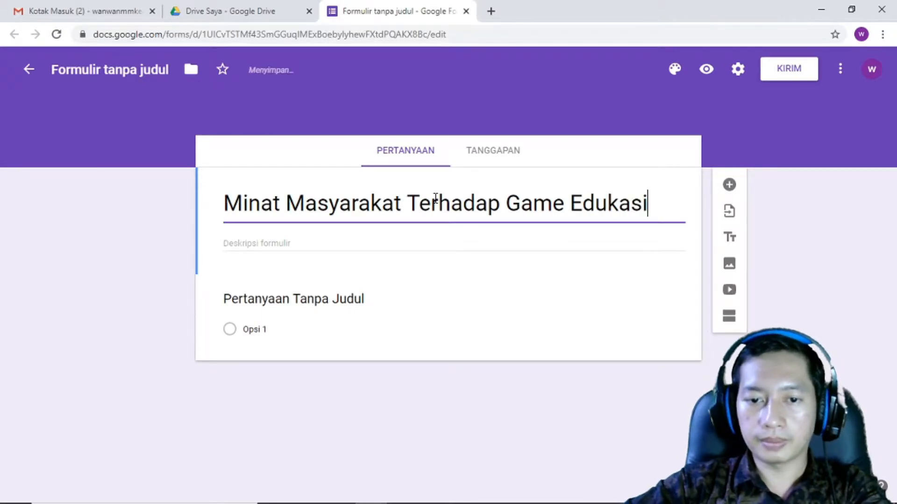
- Enter the form description "Formulir ini dibuat untuk survey dalam kegiatan Pengabdian Masyarakat"
left_click(301, 248)
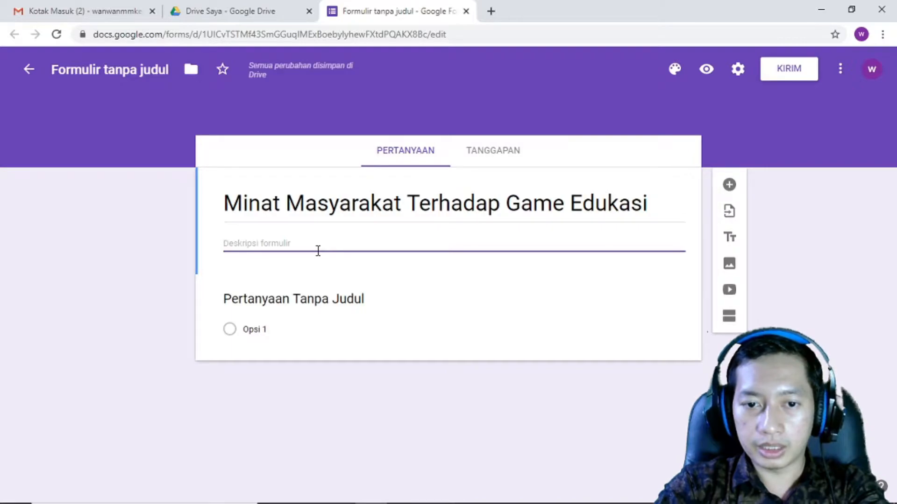
type("Form")
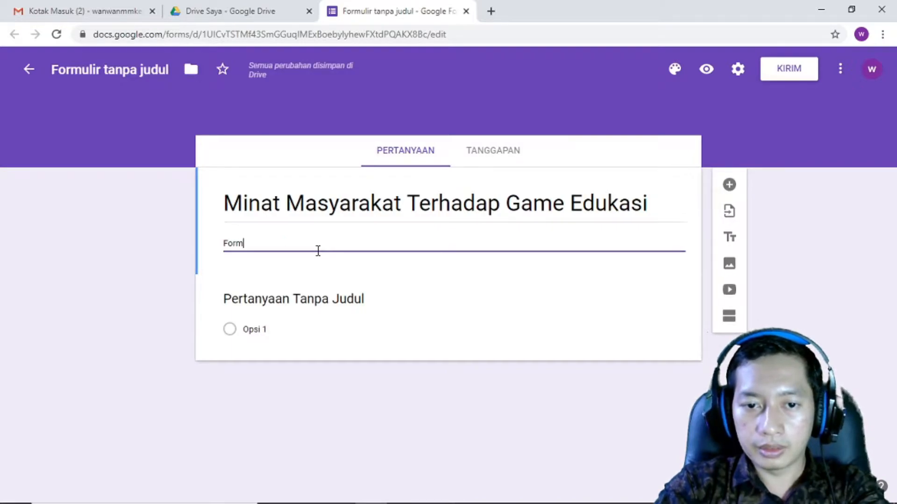
type("ulir ini")
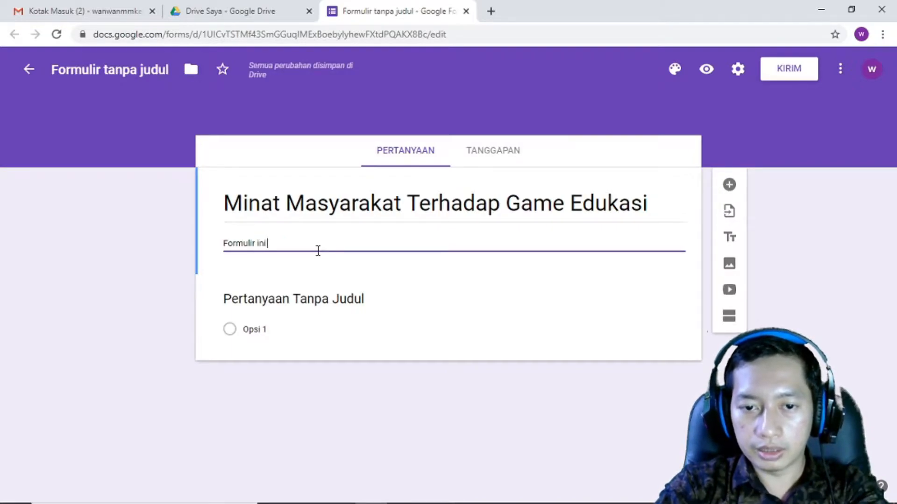
type(" dibuat untuk")
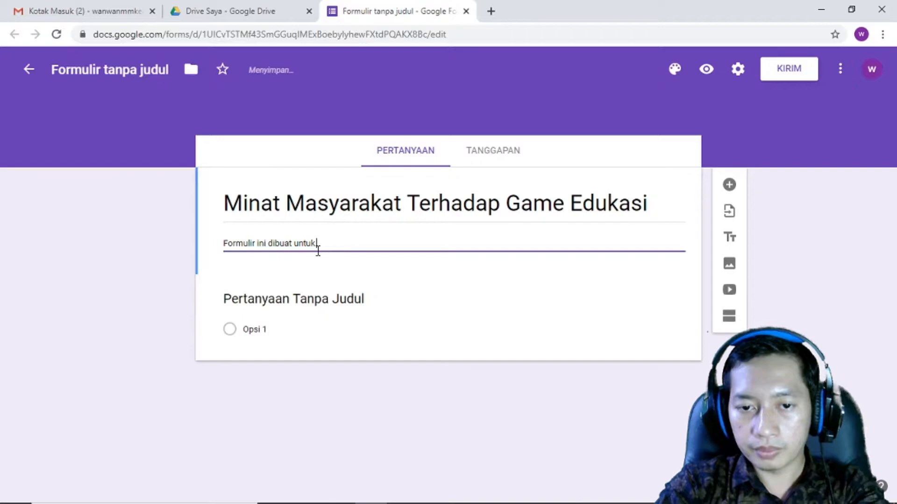
type(" survey")
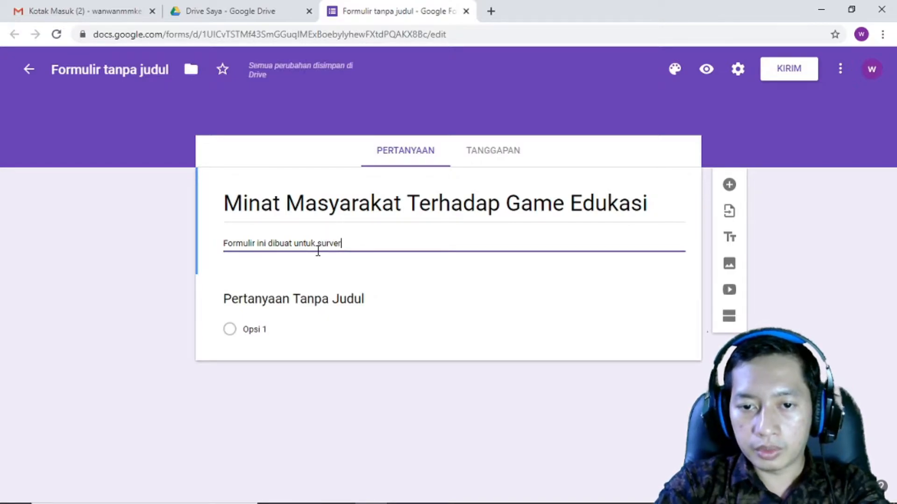
key("BackSpace")
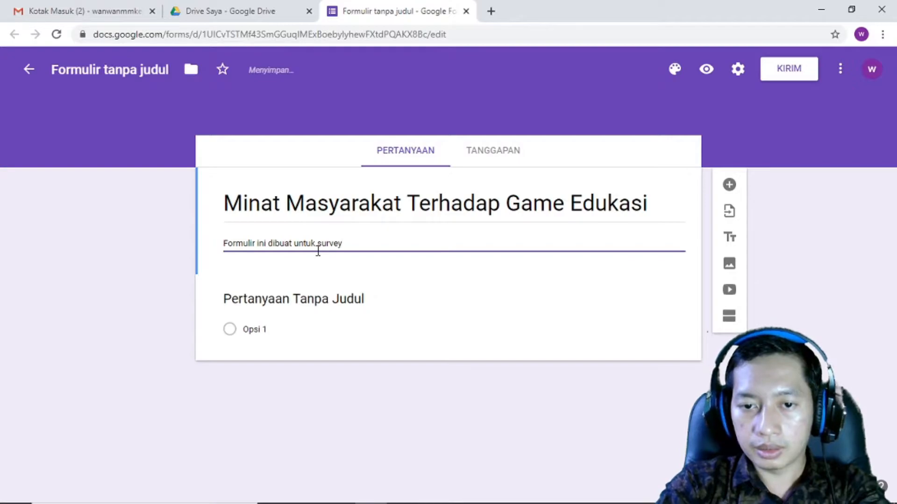
type("dalam kegiata")
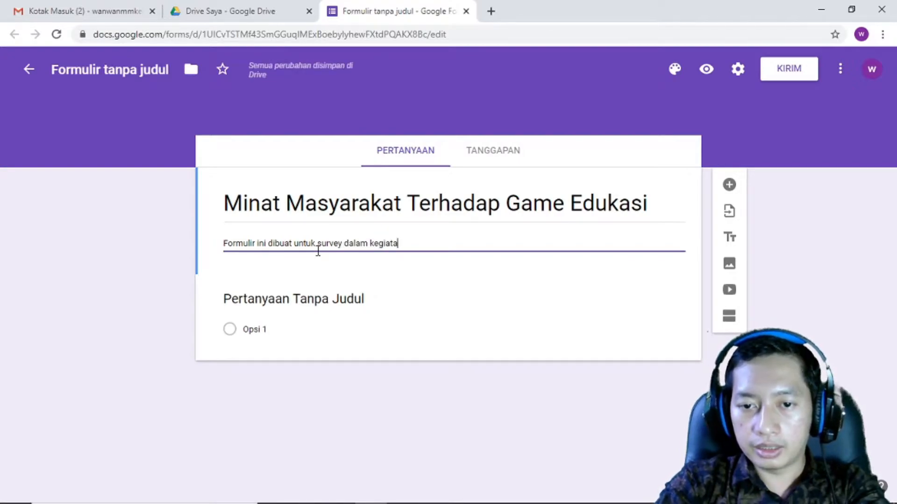
type("n Pengab")
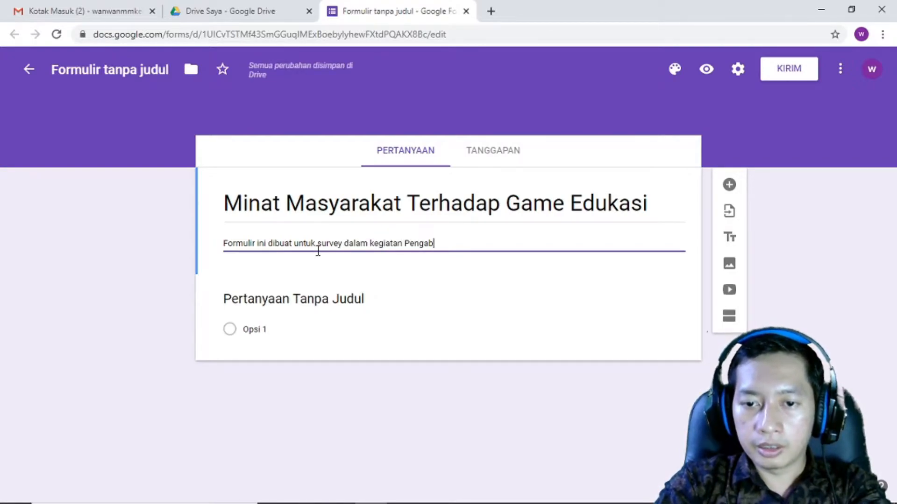
type("dian Mas")
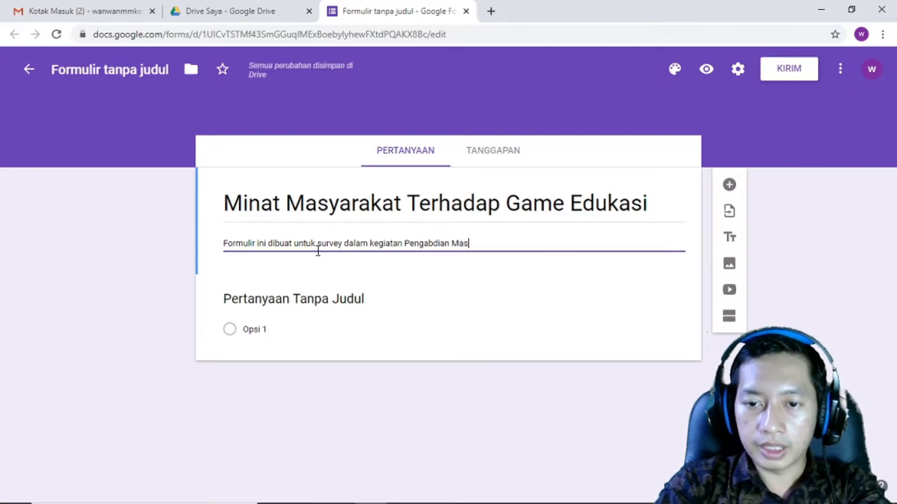
type("yarakat")
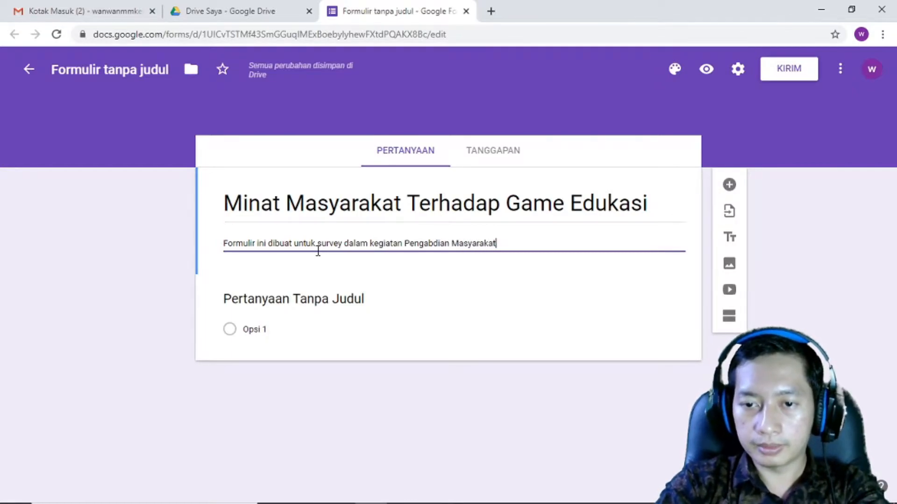
- Title the first multiple-choice question "Apakah kalian suka bermain game ?"
left_click(272, 300)
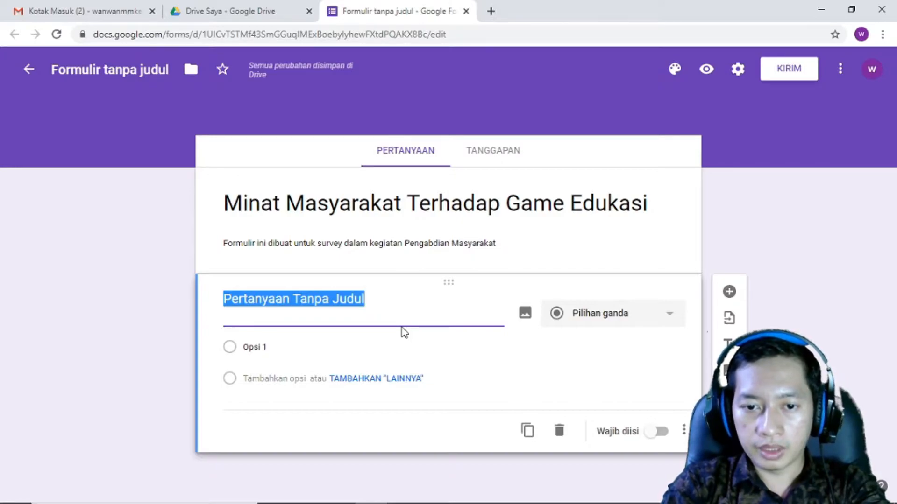
type("Apakah ")
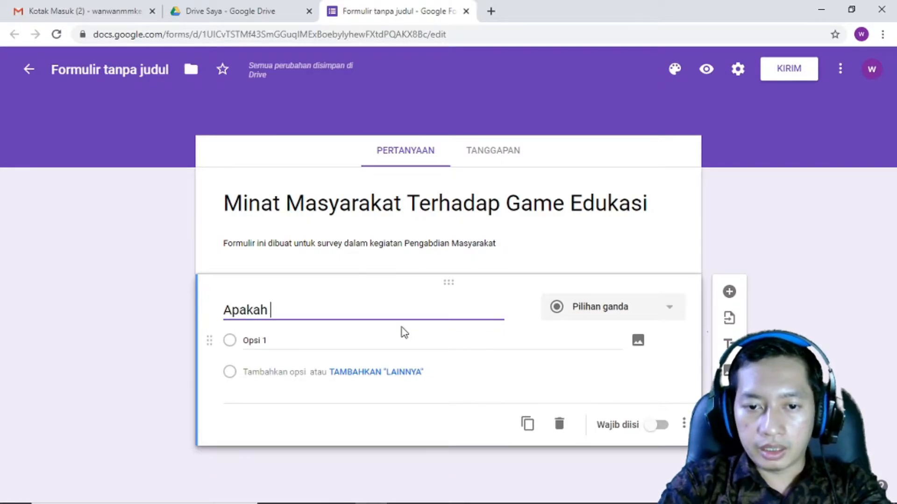
type("Kalian ")
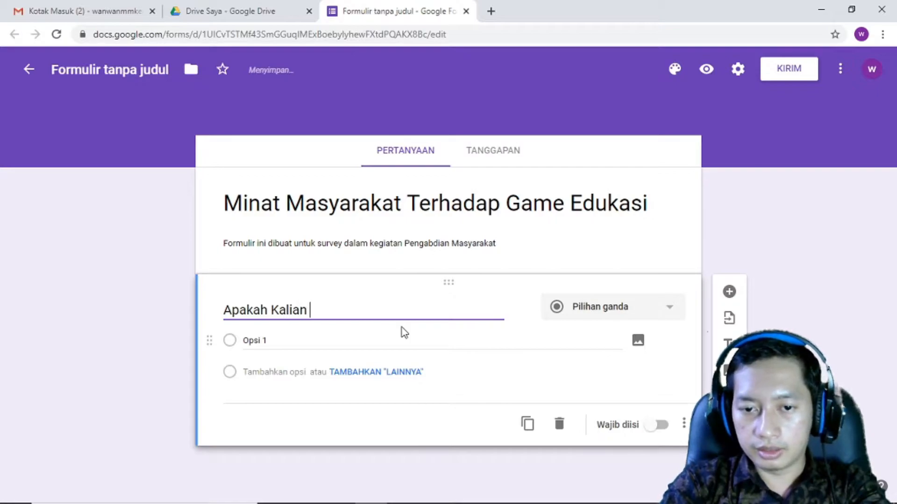
type("Suka")
key("BackSpace")
key("BackSpace")
key("BackSpace")
key("BackSpace")
key("BackSpace")
key("BackSpace")
key("BackSpace")
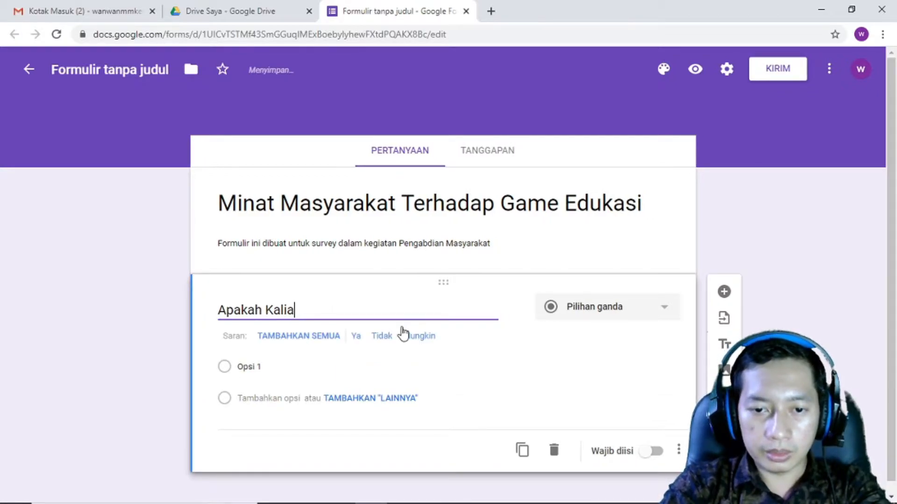
key("BackSpace")
key("BackSpace")
key("BackSpace")
key("BackSpace")
key("BackSpace")
type("kalian s")
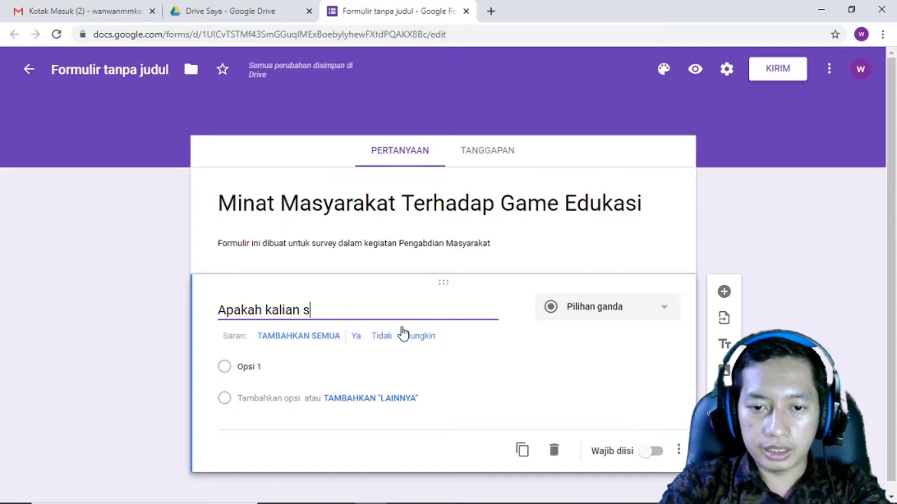
type("uka bermain")
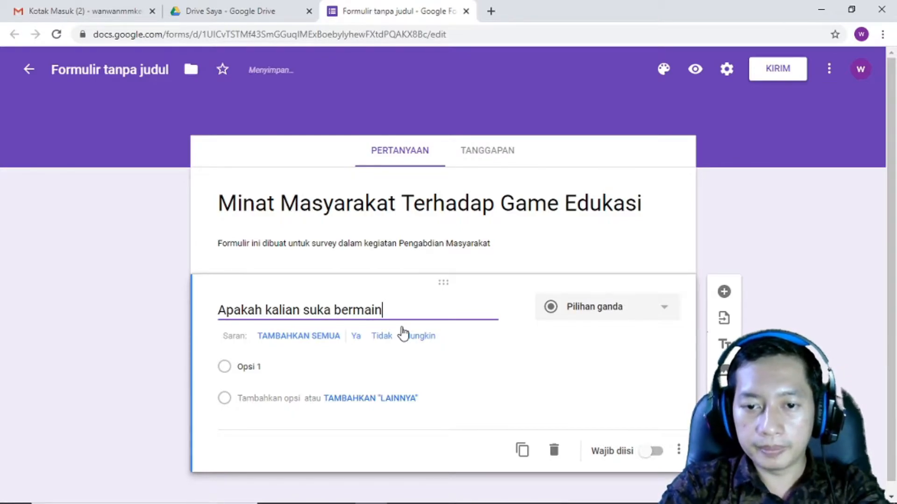
type(" game")
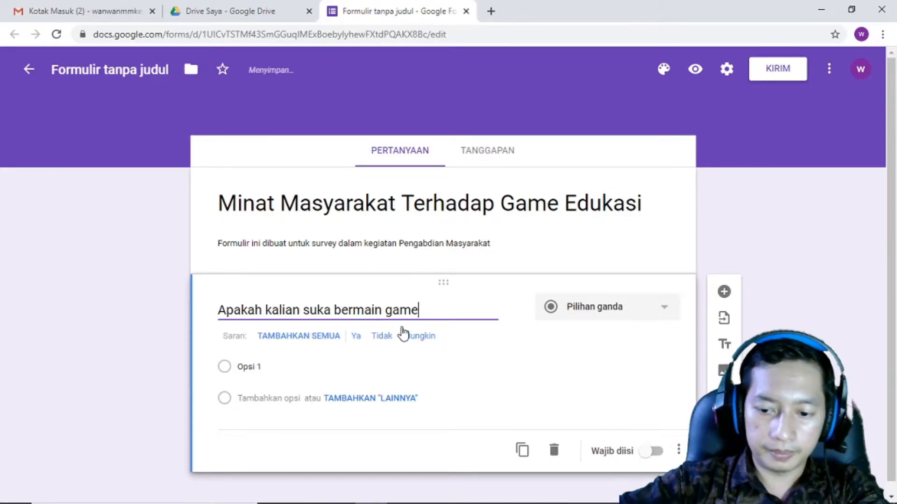
type(" ?")
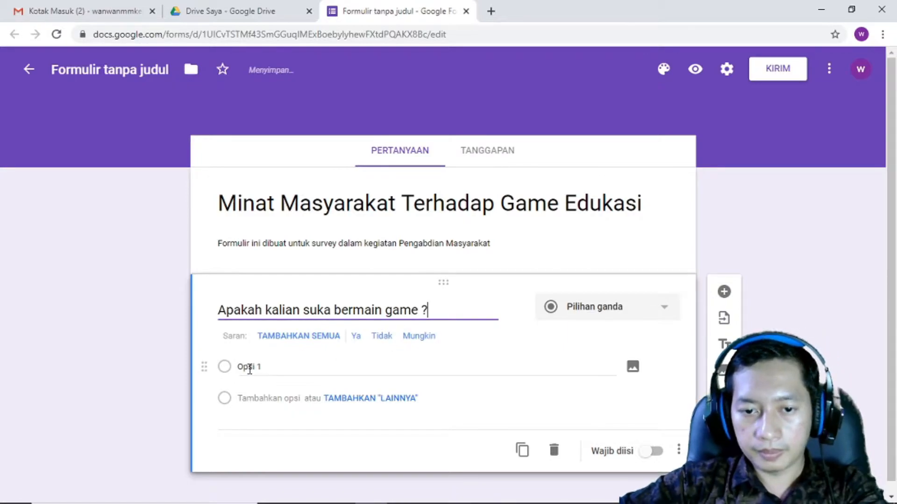
- Set the first answer option of the game question to "Ya, saya suka"
left_click(249, 368)
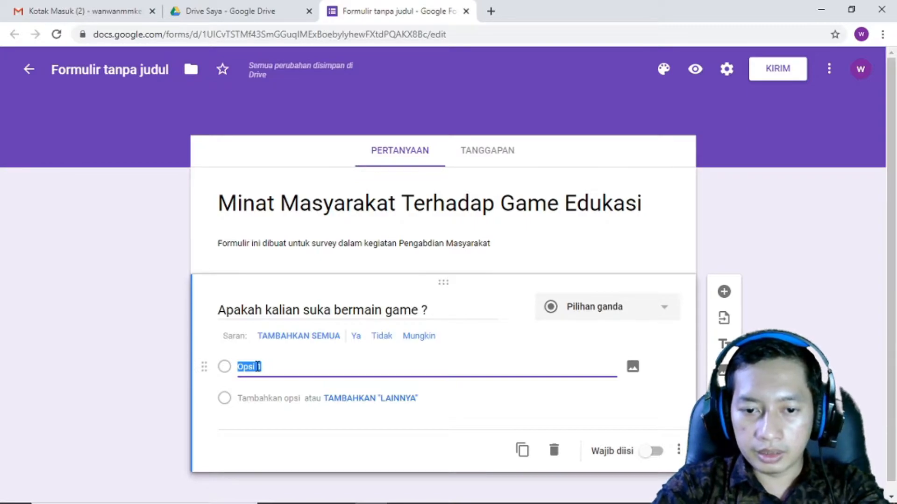
type("Ya")
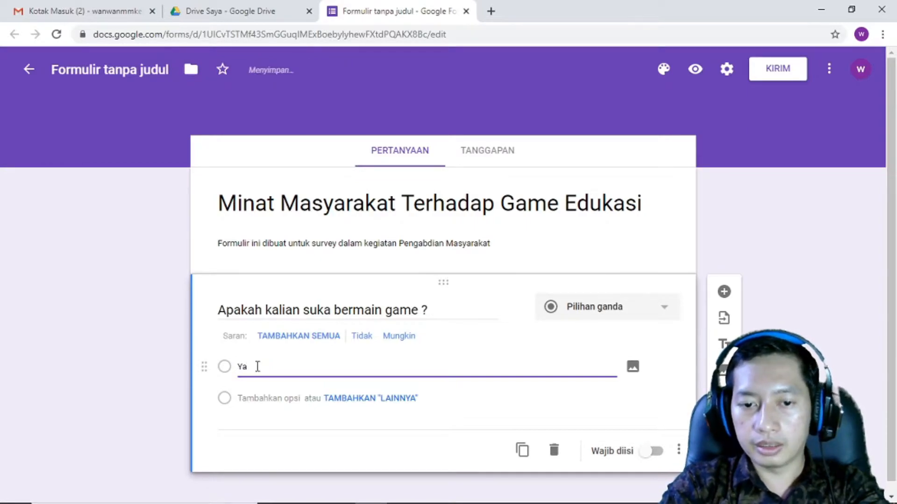
type(",")
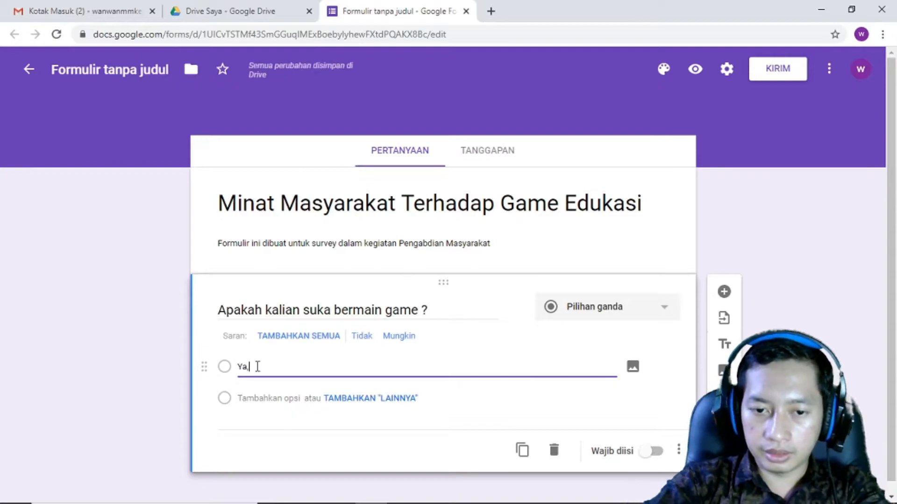
type(" saya suka")
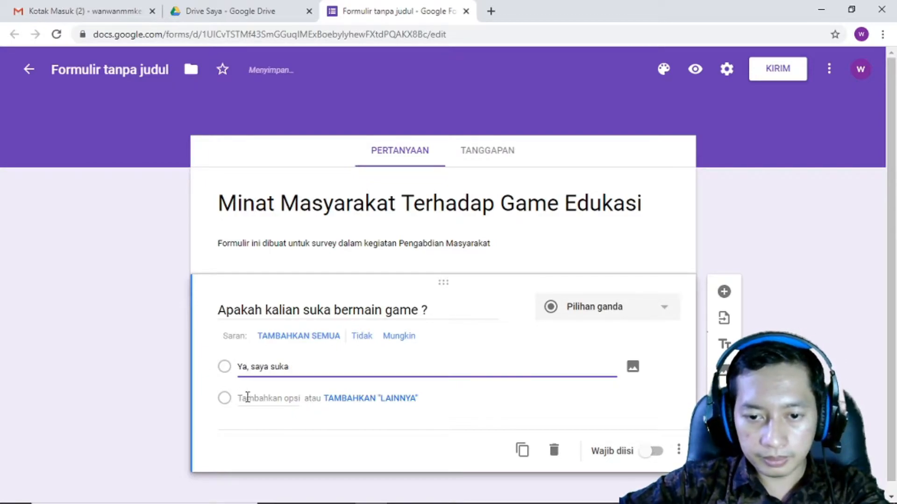
- Add a "Lainnya" option and an answer option reading "Tidak, saya tidak suka" to the game question
left_click(362, 399)
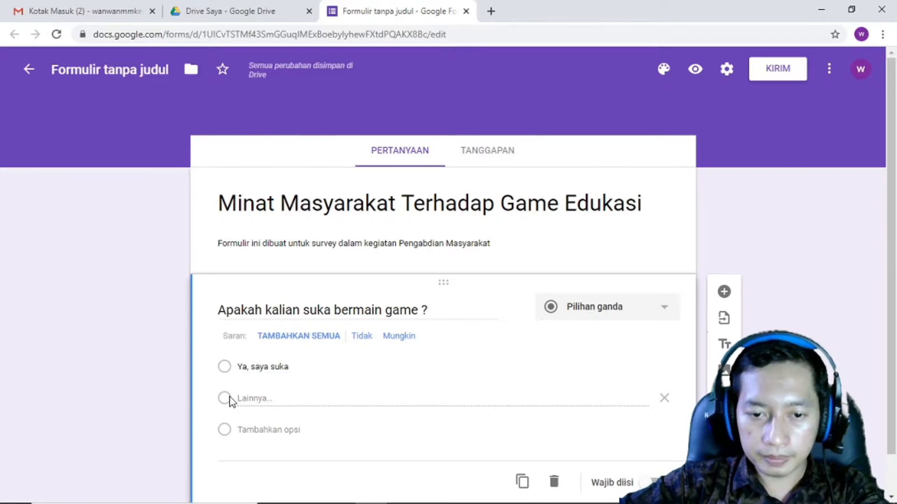
left_click(263, 432)
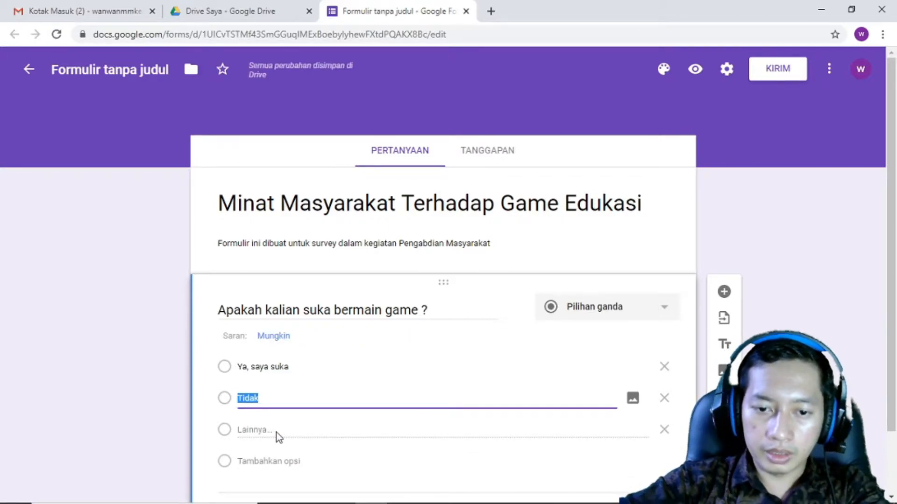
key("Right")
type(", say")
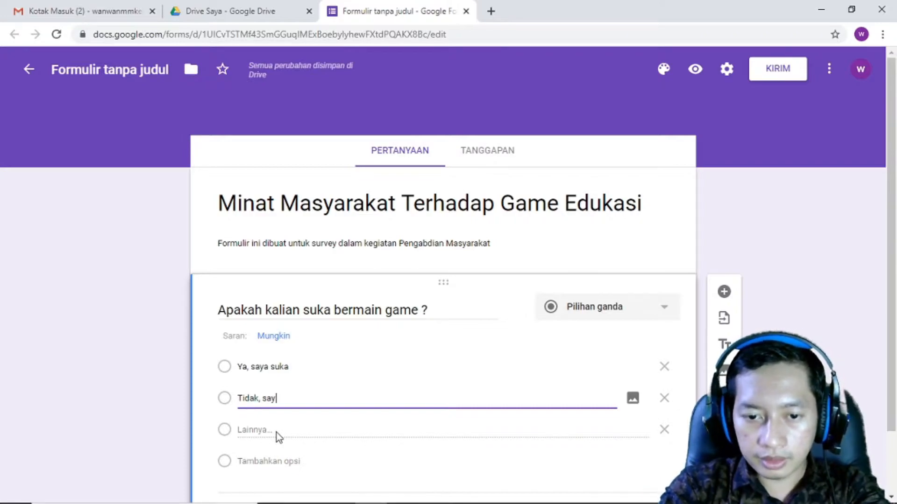
type("a tidak suka")
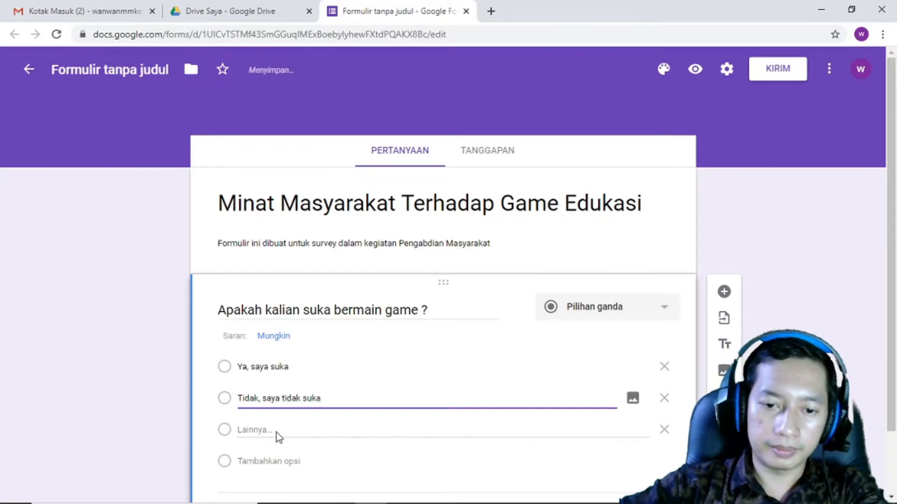
scroll(279, 437, "down", 1)
scroll(279, 438, "down", 1)
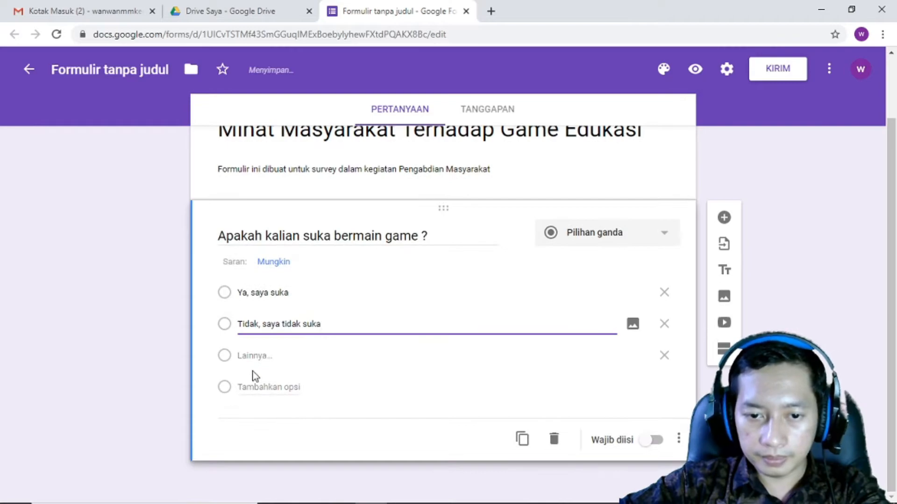
- Remove the "Lainnya" option from the game question and make the question required
left_click(243, 362)
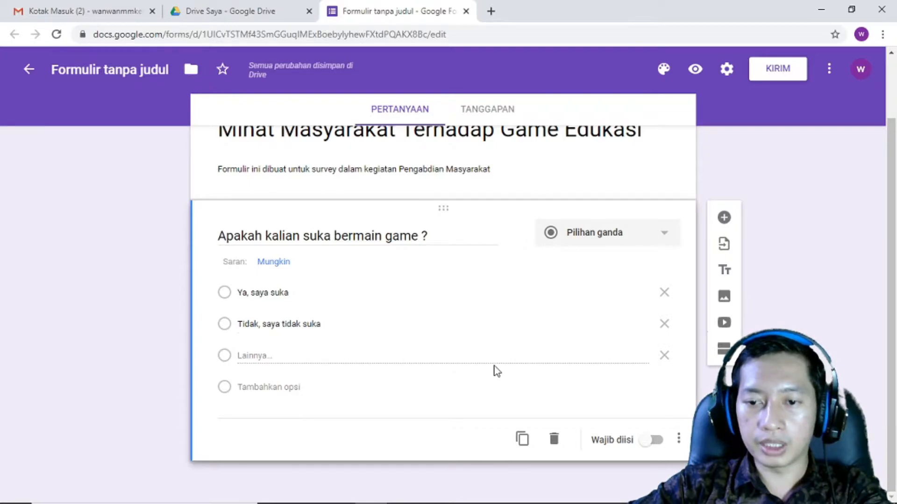
left_click(665, 358)
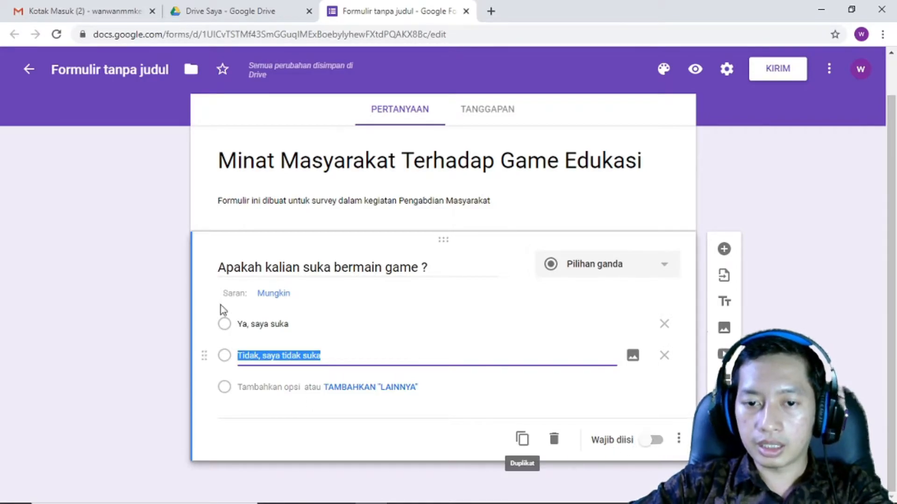
left_click(656, 442)
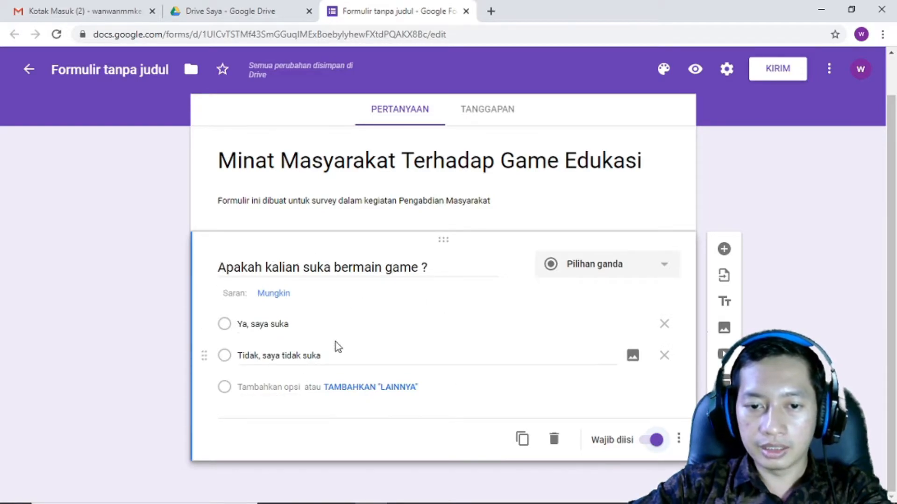
- Duplicate the game question and delete the copy
left_click(521, 442)
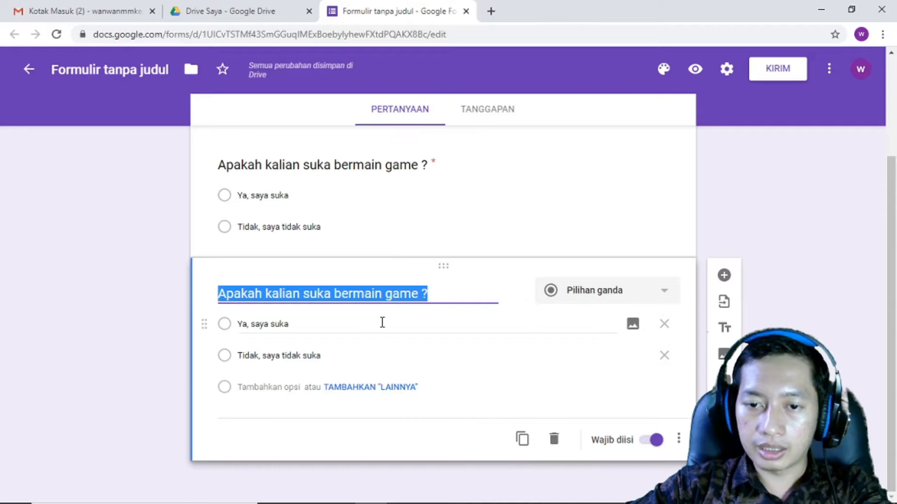
left_click(554, 441)
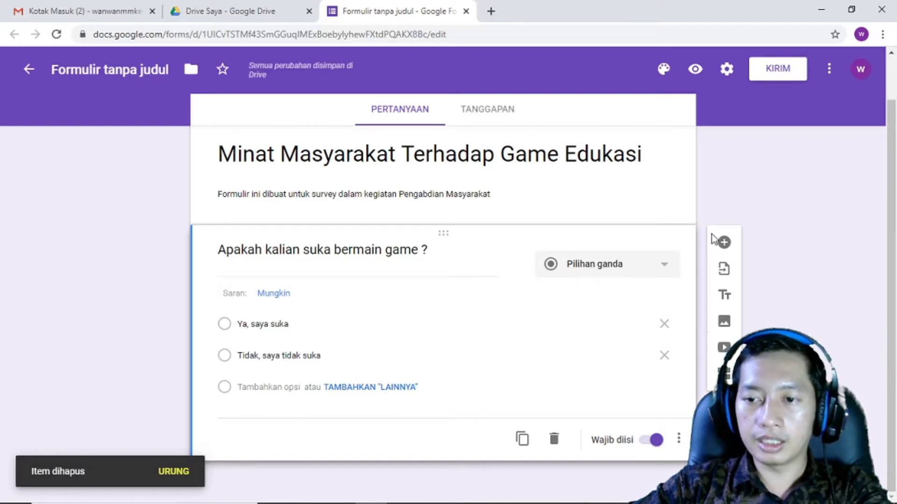
- Add a new blank question and move it above the "Apakah kalian suka bermain game ?" question
left_click(724, 244)
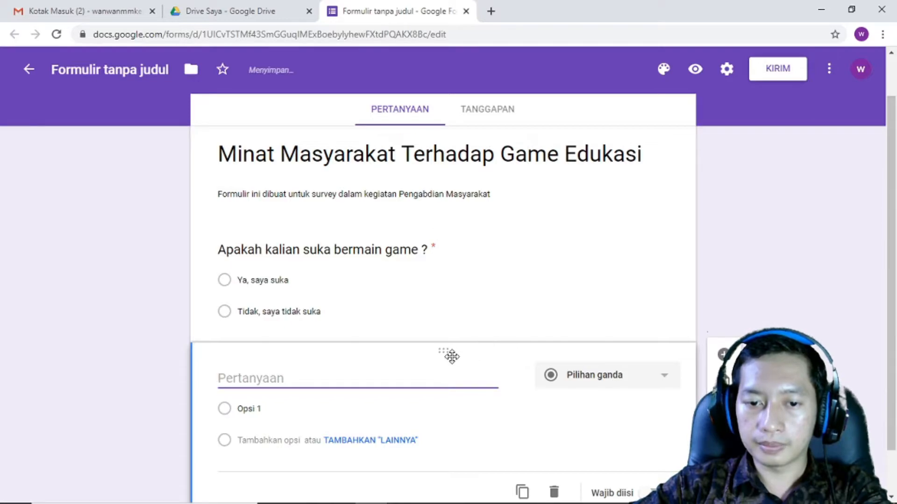
left_click_drag(441, 300, 453, 374)
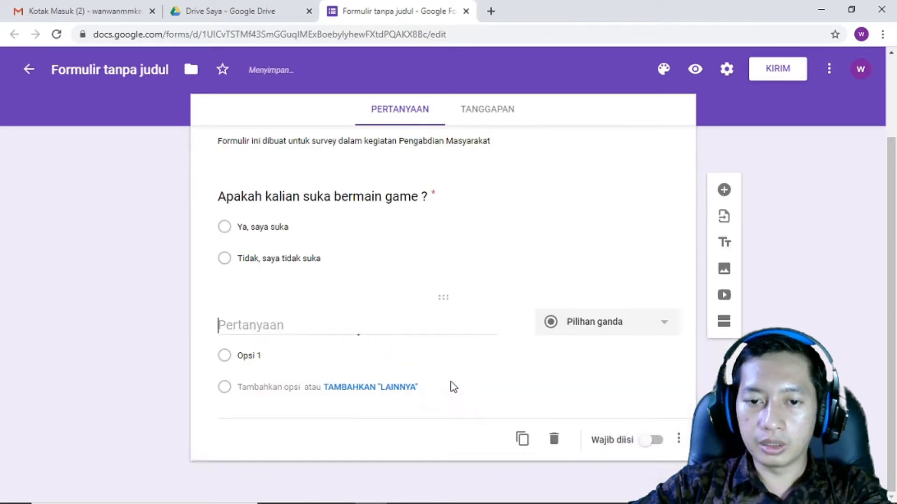
scroll(156, 324, "up", 2)
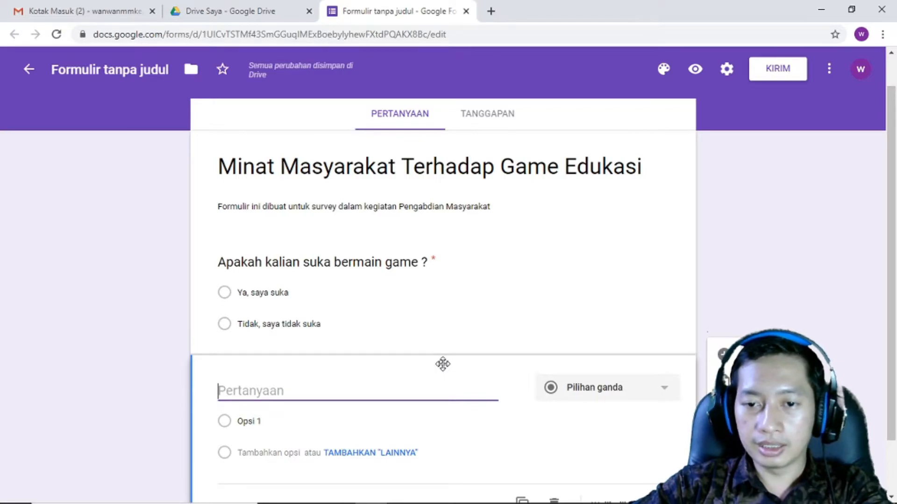
left_click_drag(443, 364, 458, 254)
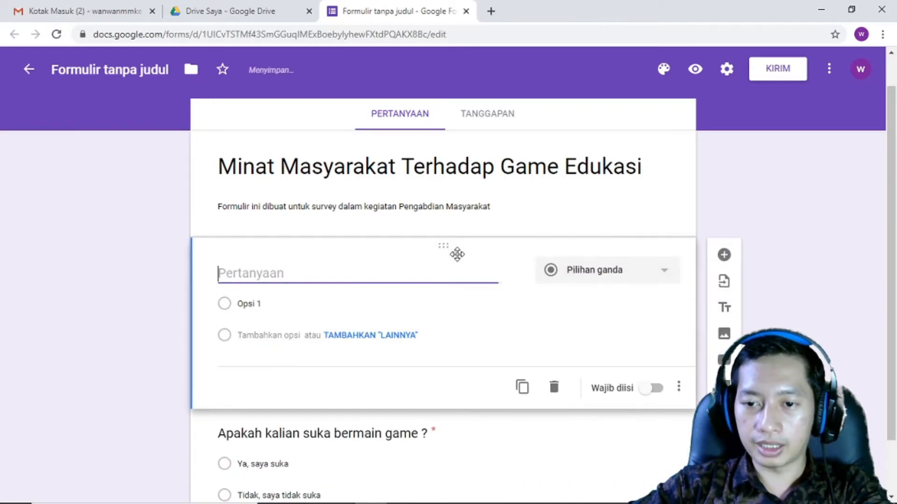
- Title the new question "Nama" and set its answer type to Jawaban singkat
type("Nama")
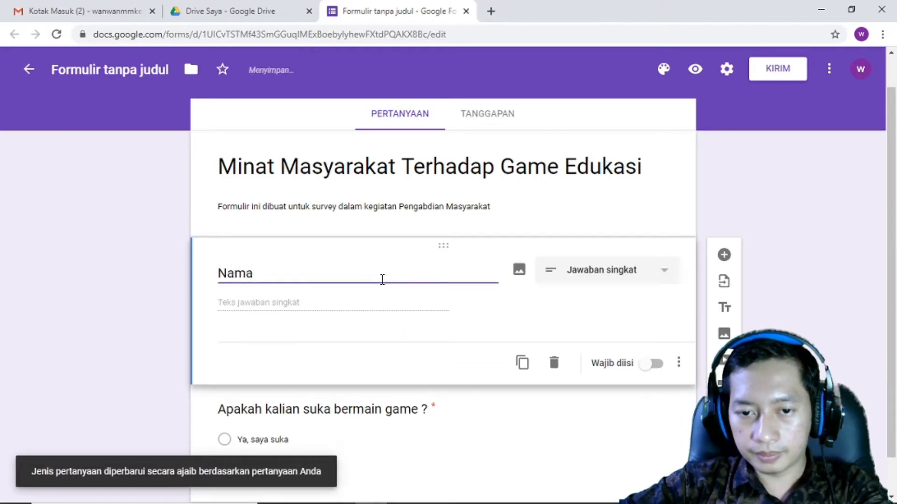
left_click(293, 305)
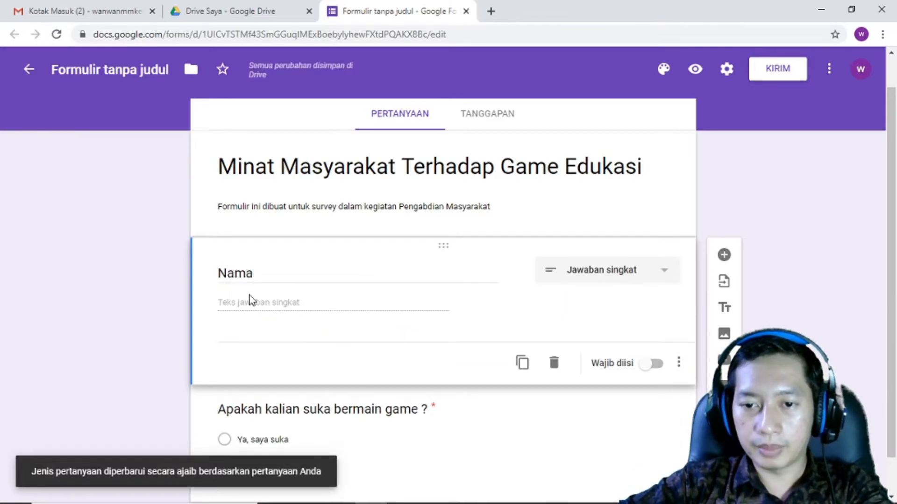
left_click(663, 272)
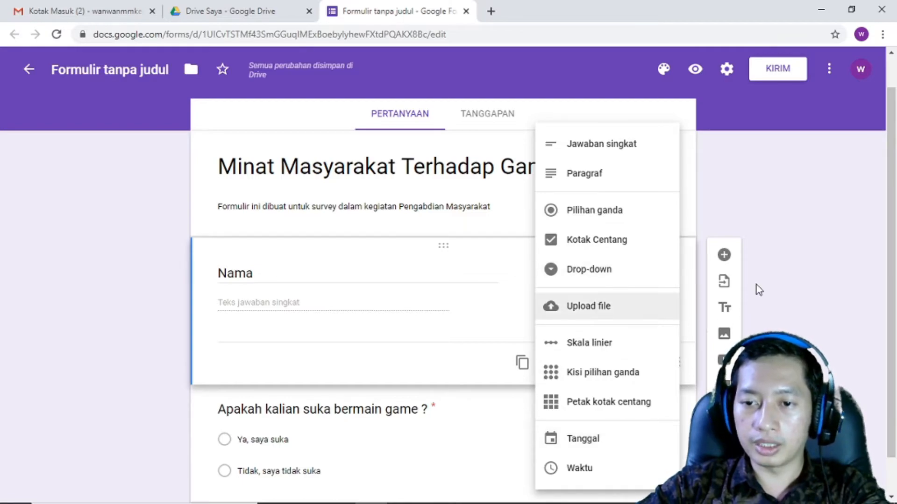
left_click(638, 143)
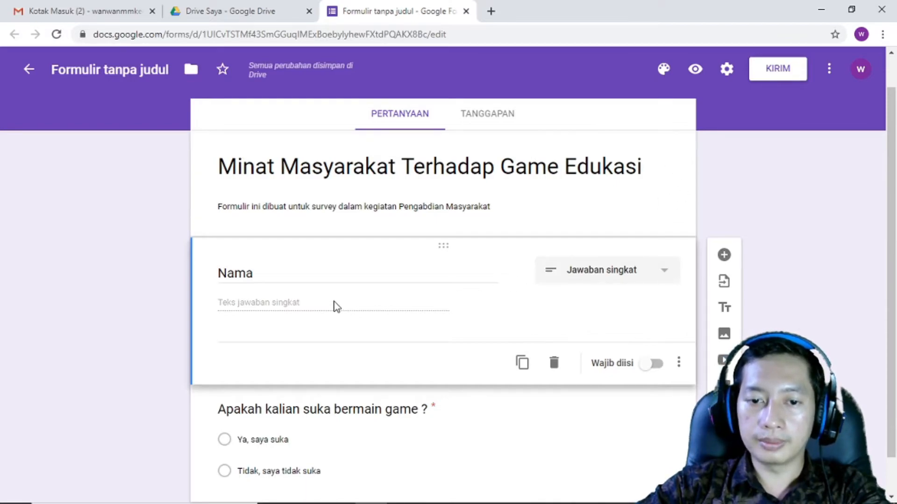
- Add a multiple-choice question titled "Pendidikan Terakhir" directly below the "Nama" question
left_click(723, 256)
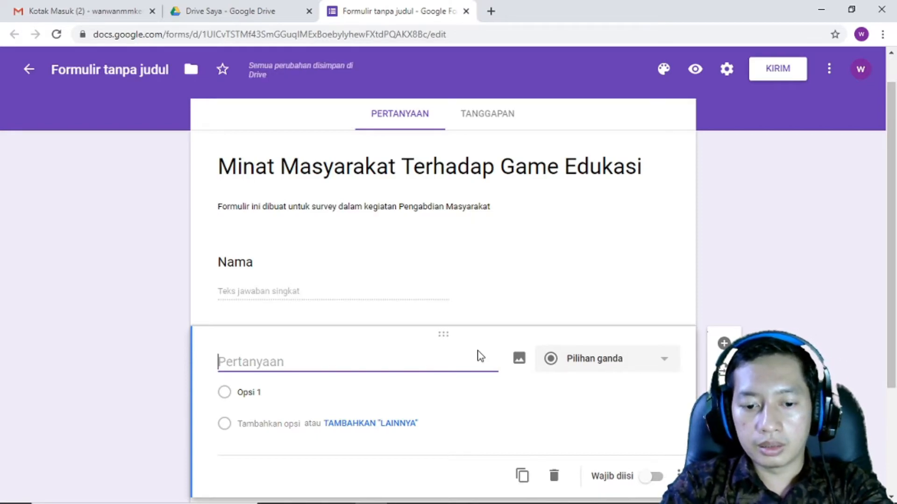
type("P")
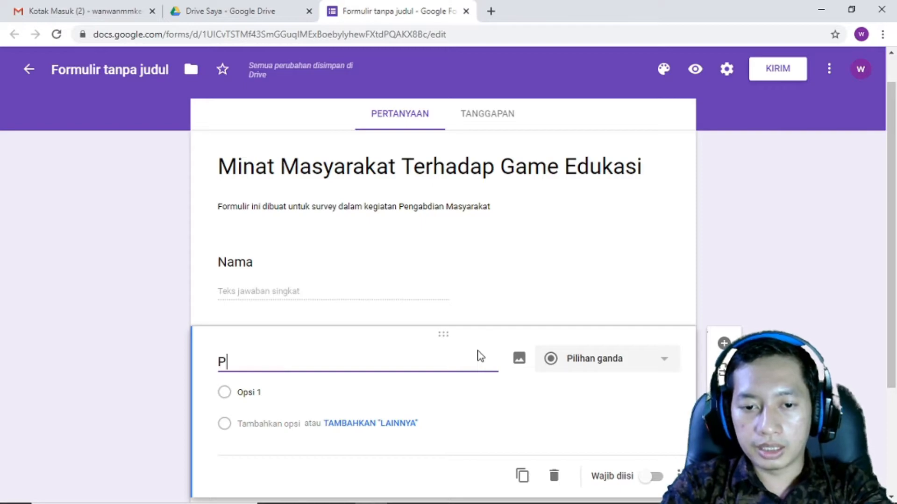
type("endidikan ")
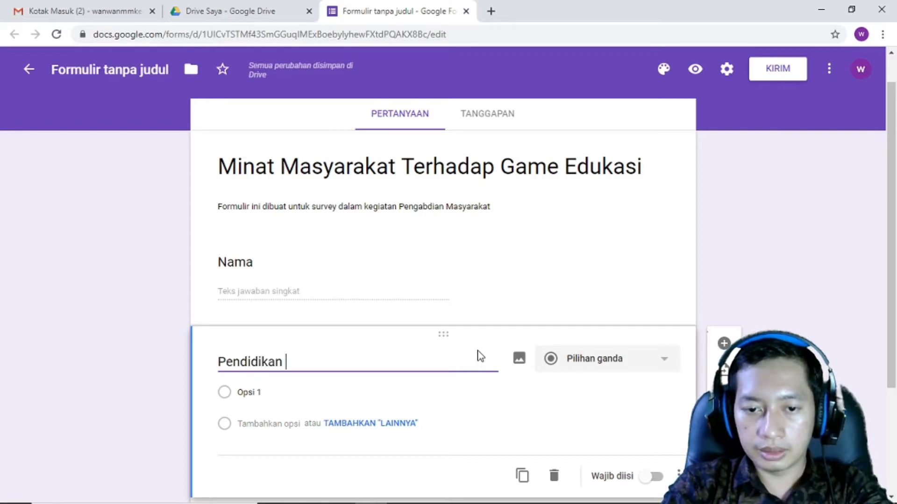
type("Terakhir")
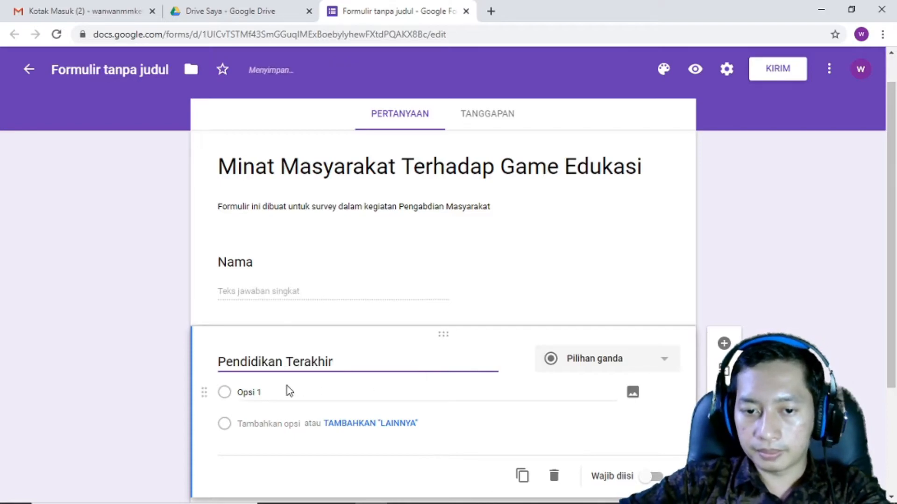
- Set the first answer option of the "Pendidikan Terakhir" question to "SD"
left_click(228, 395)
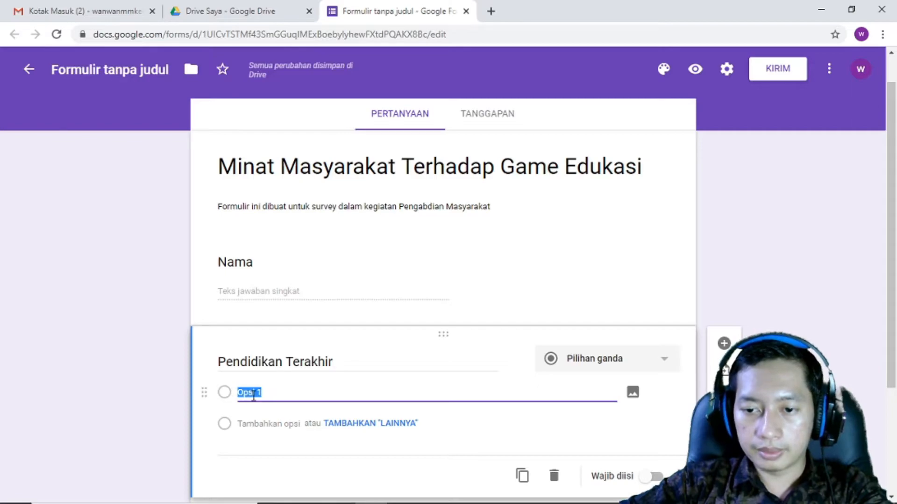
left_click(666, 364)
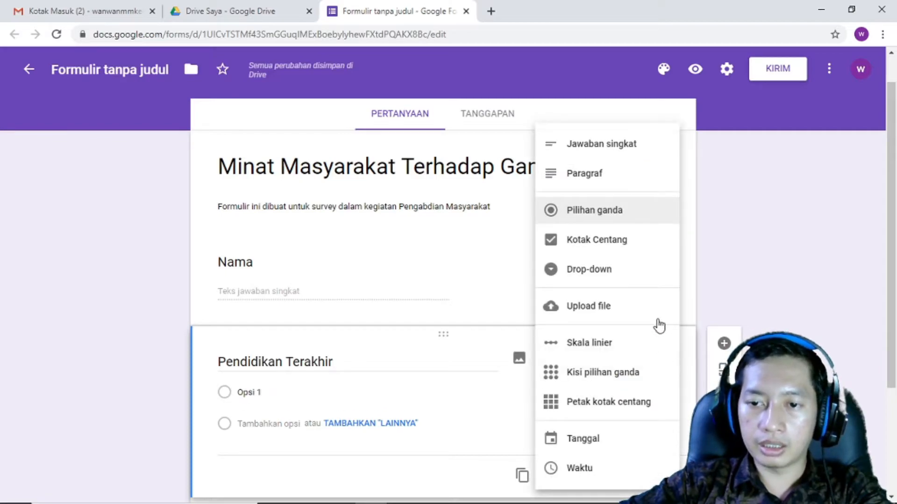
left_click(616, 209)
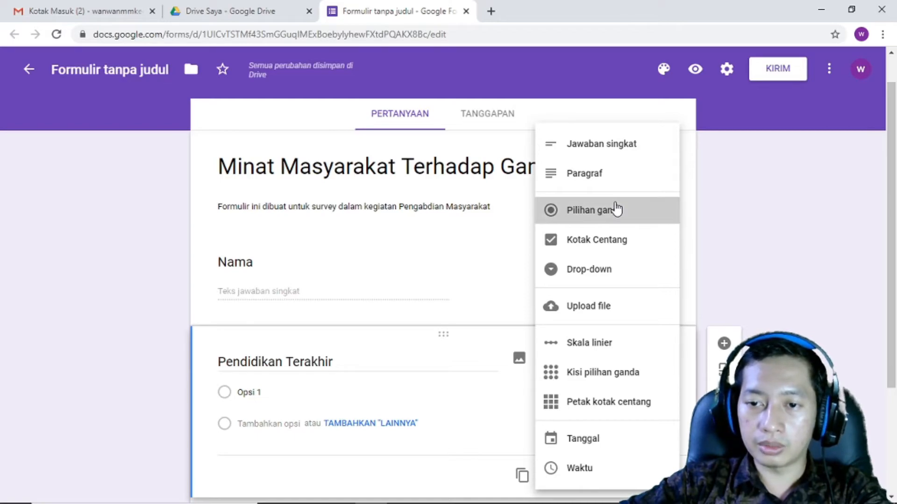
left_click(268, 396)
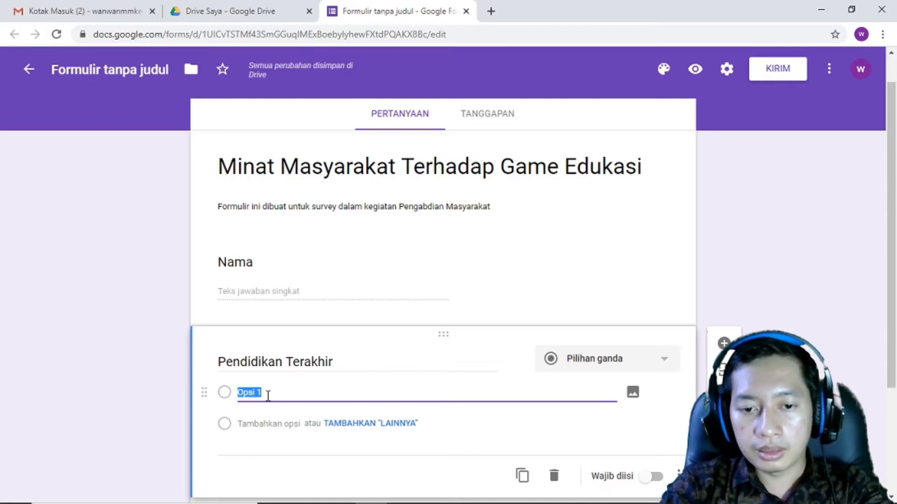
key("BackSpace")
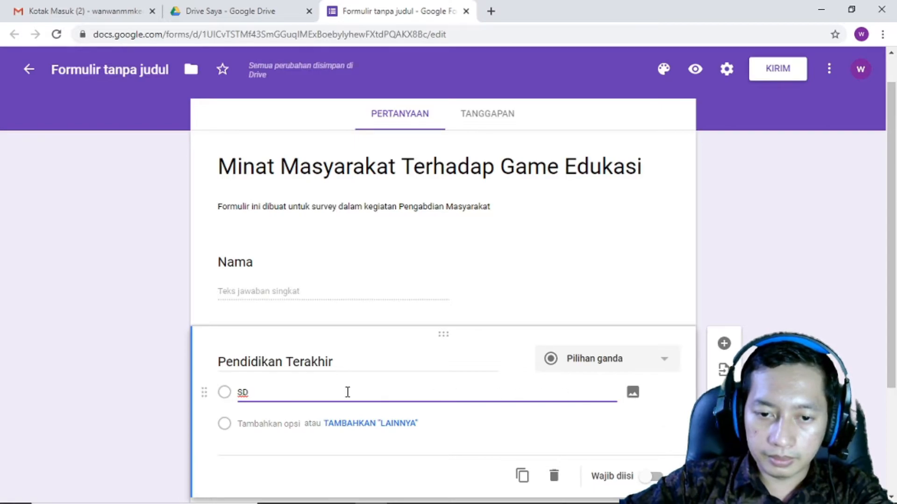
- Retitle the "Pendidikan Terakhir" question as "Nama Sekolah Terakhir"
left_click(299, 363)
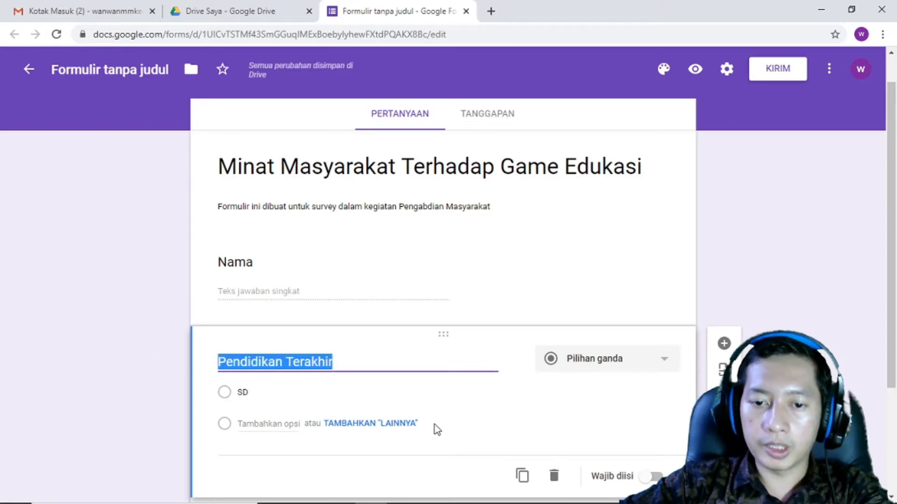
scroll(415, 315, "down", 1)
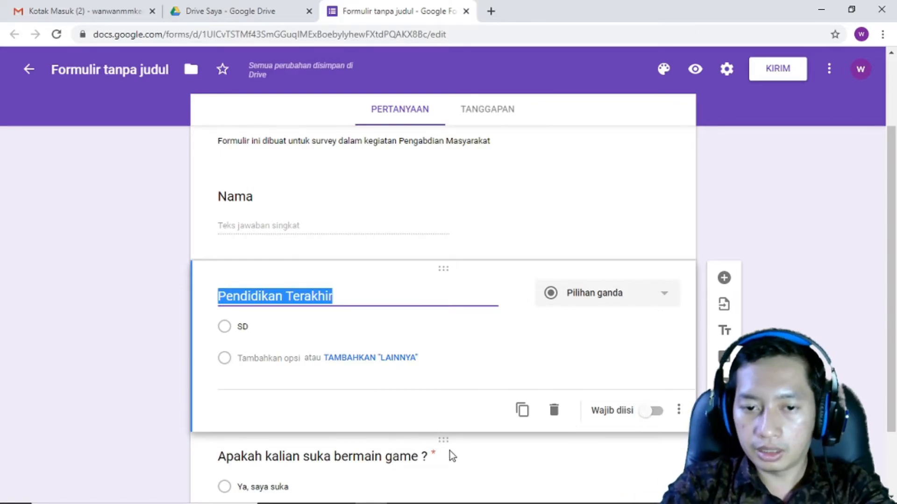
type("Nama ")
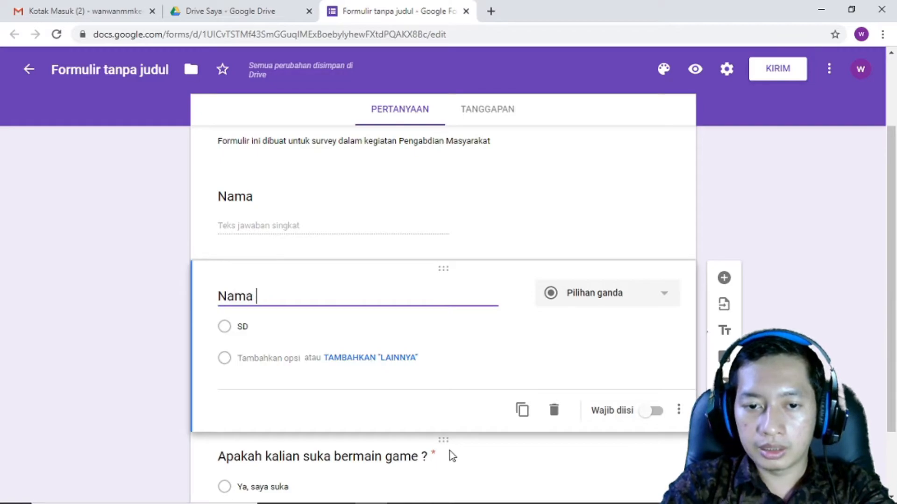
type("Sekolah ")
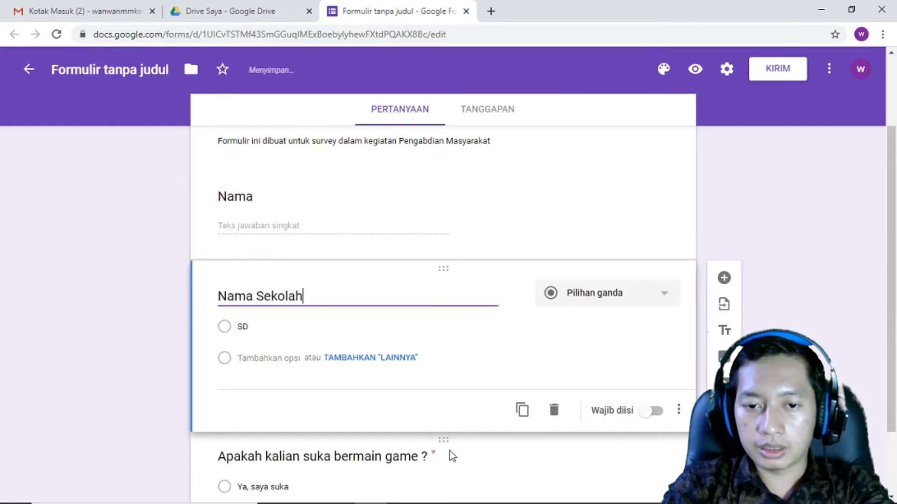
type("Tera")
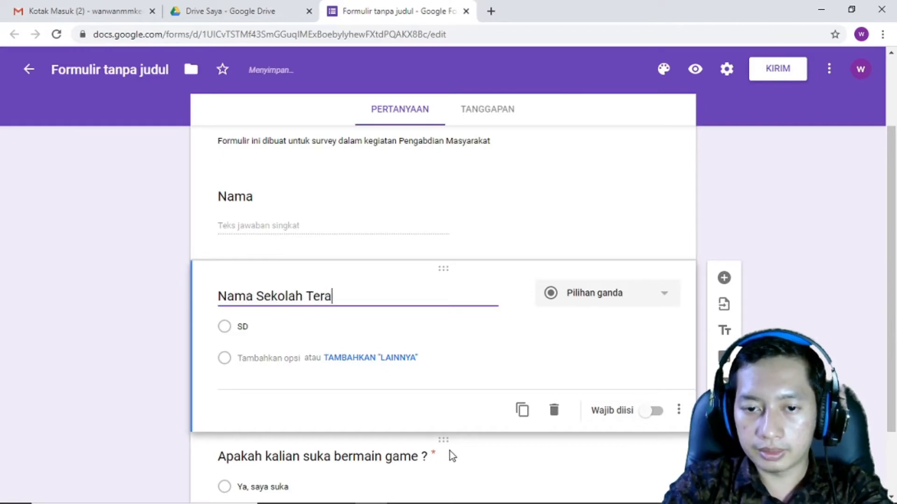
type("khir")
- Insert "/Universitas" after "Sekolah" in the question title and set its answer type to Jawaban singkat
key("Left")
key("Left")
key("Left")
key("Left")
key("Left")
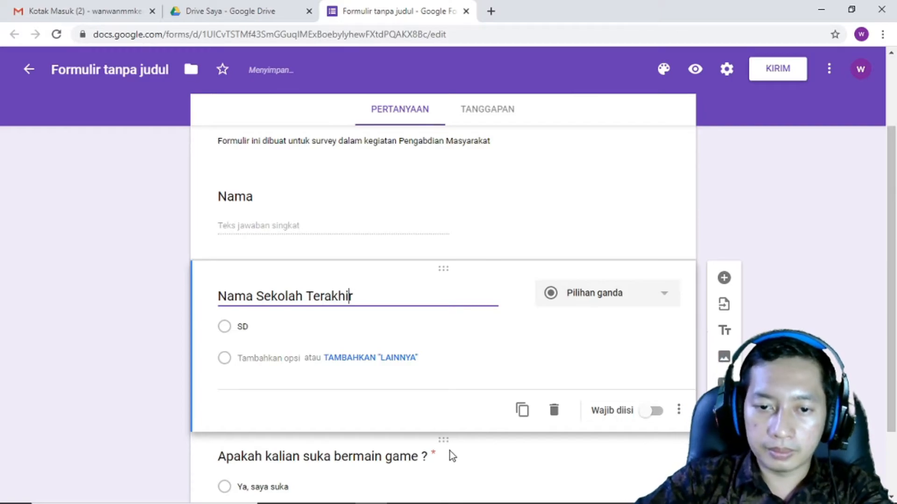
key("Left")
key("Left")
key("Left")
key("BackSpace")
type("/ ")
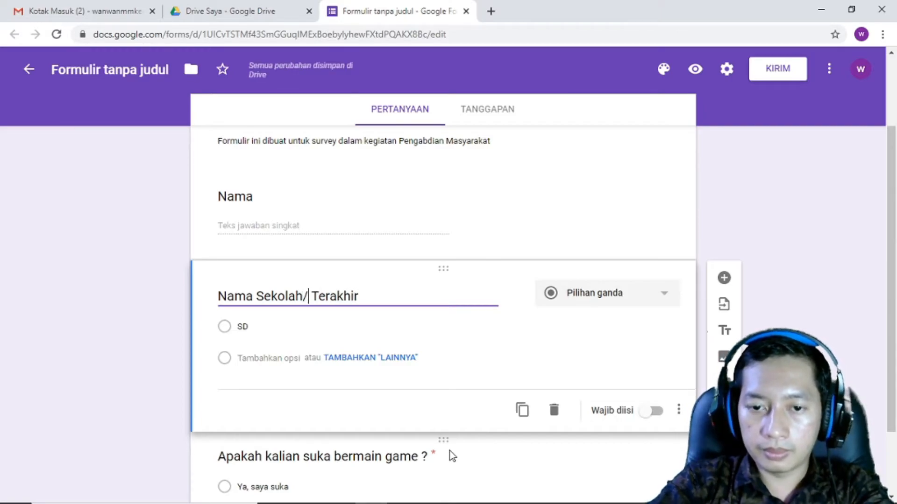
type("Universi")
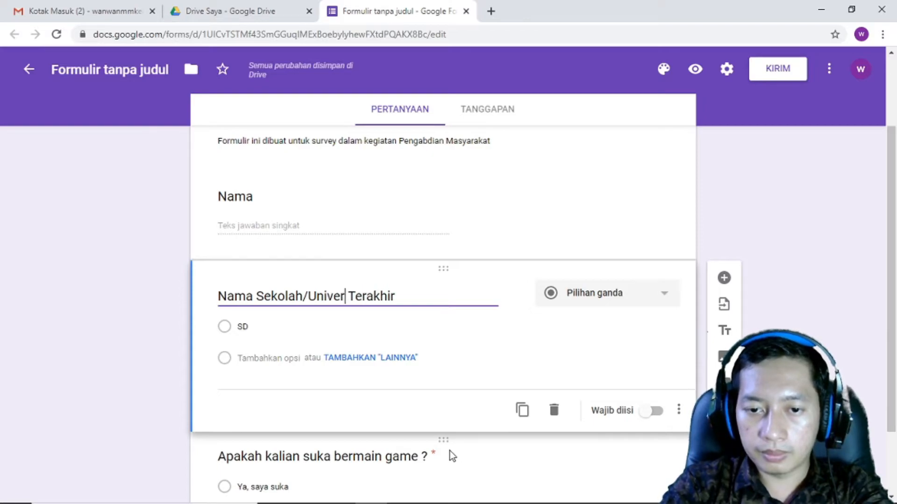
type("tas")
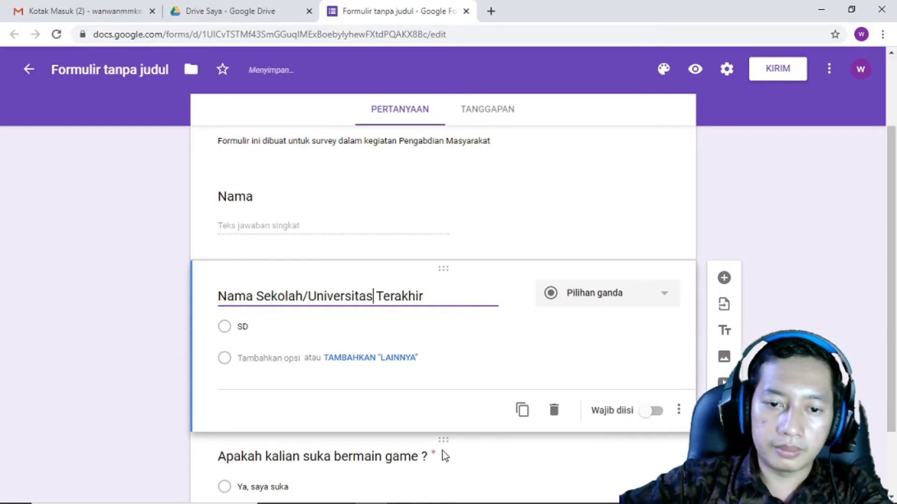
left_click(652, 298)
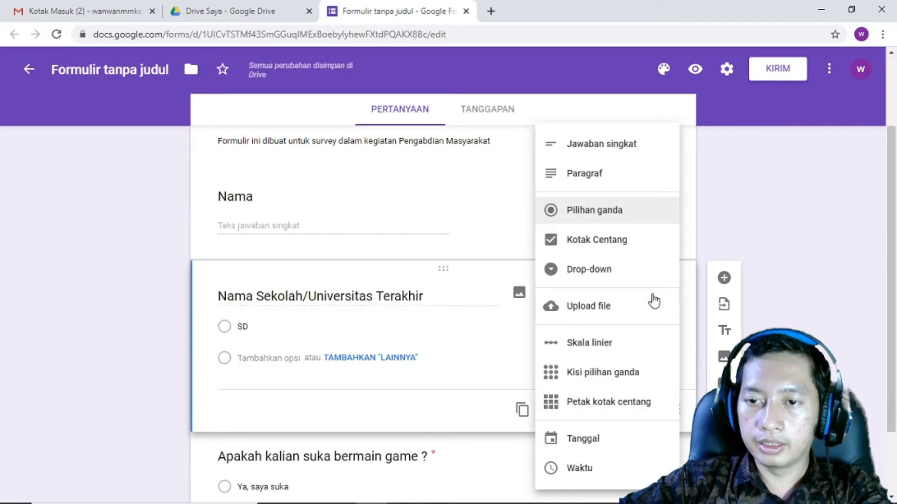
left_click(613, 151)
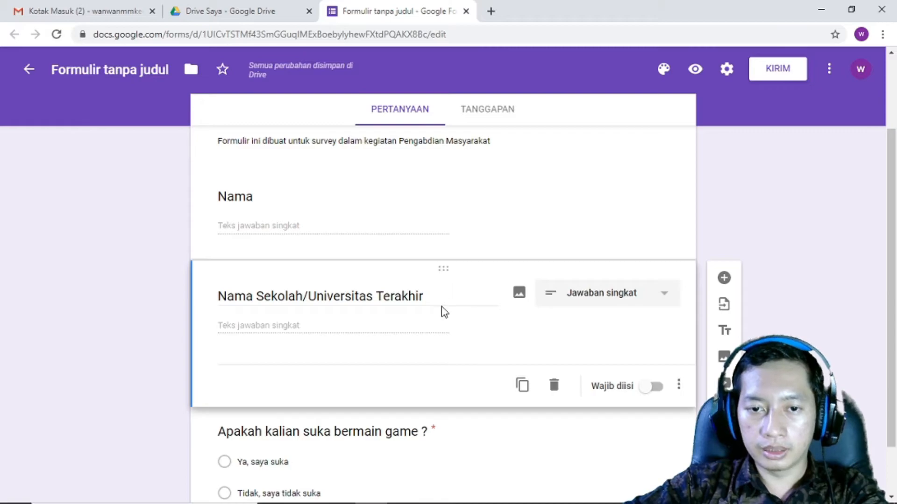
- Add a blank multiple-choice question and move the "Apakah kalian suka bermain game ?" question above it
scroll(441, 313, "down", 2)
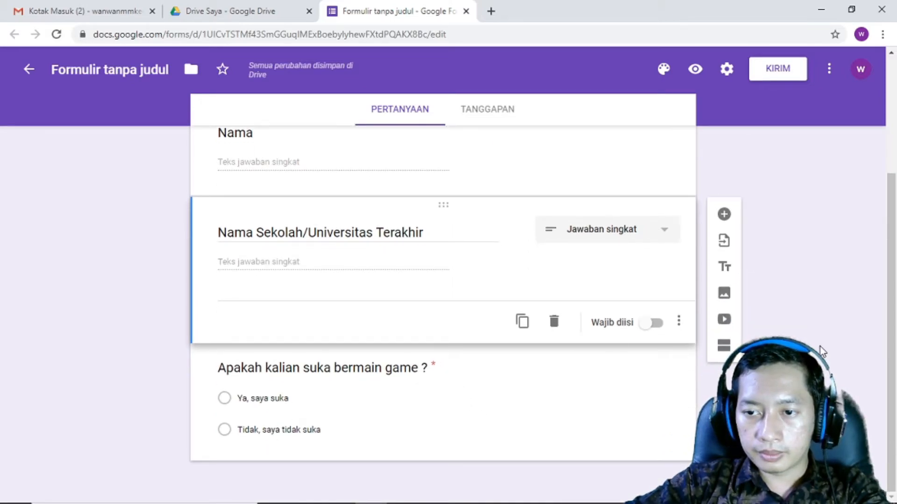
left_click(725, 215)
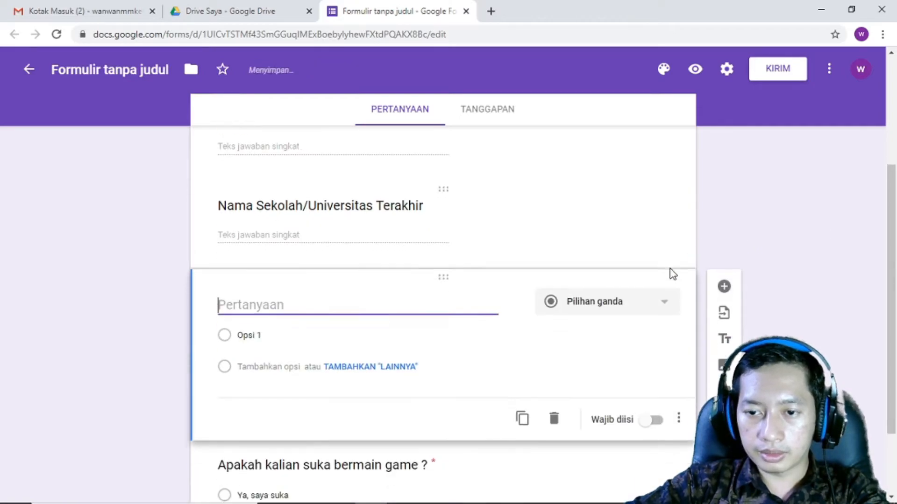
left_click_drag(448, 184, 440, 406)
scroll(437, 400, "down", 1)
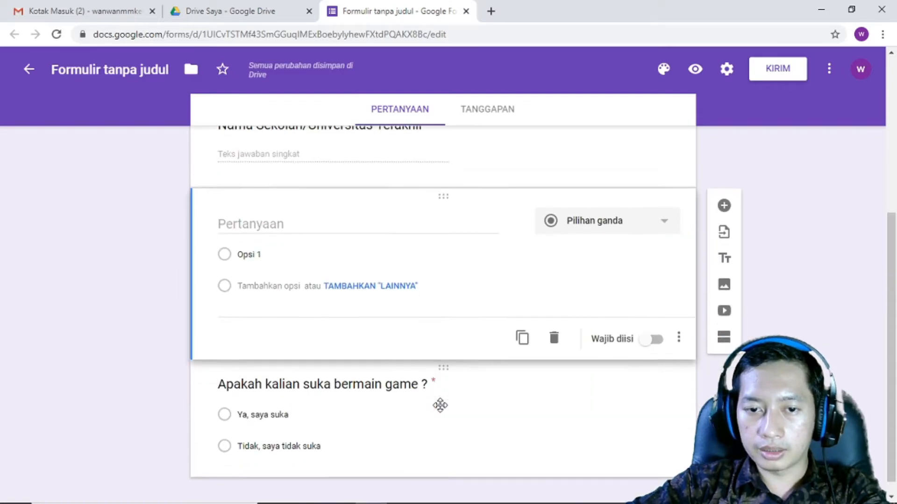
left_click_drag(442, 354, 450, 236)
scroll(465, 362, "down", 1)
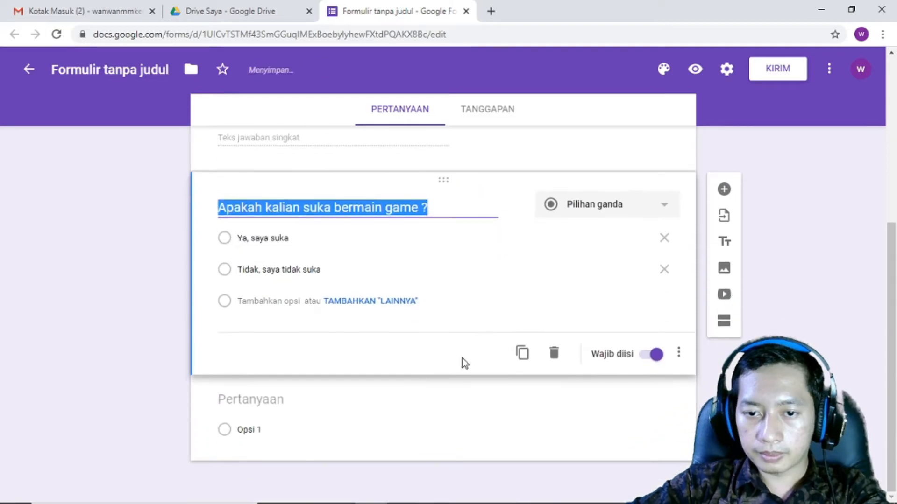
left_click(447, 412)
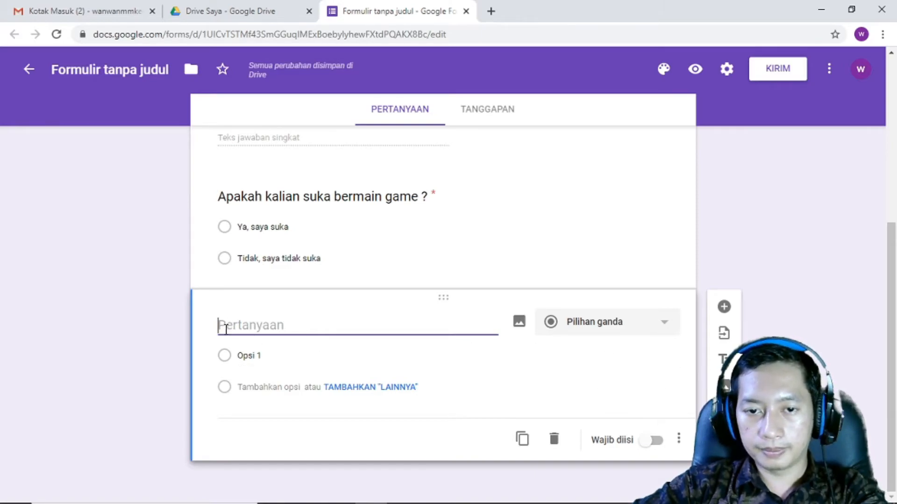
scroll(226, 329, "up", 6)
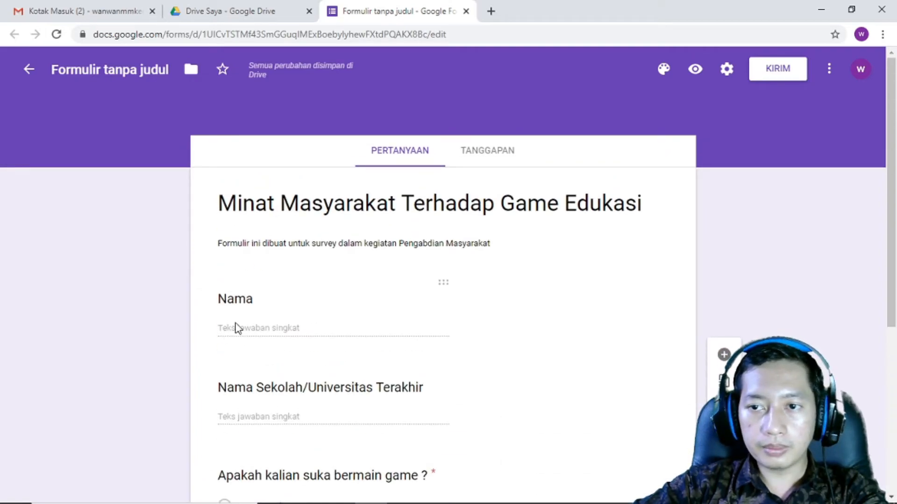
left_click(505, 155)
left_click(423, 155)
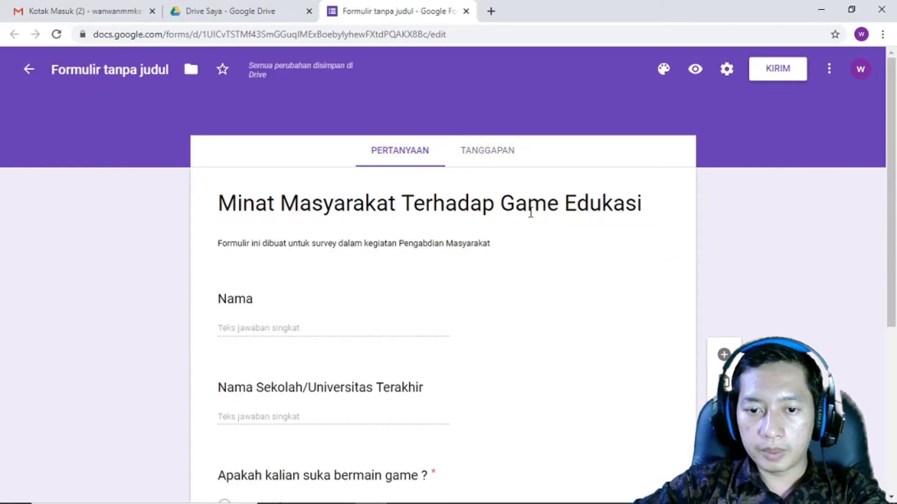
scroll(531, 218, "down", 5)
- Title the blank last question "Genre Game yang disuka" and set its first option to "Petualangan"
left_click(291, 321)
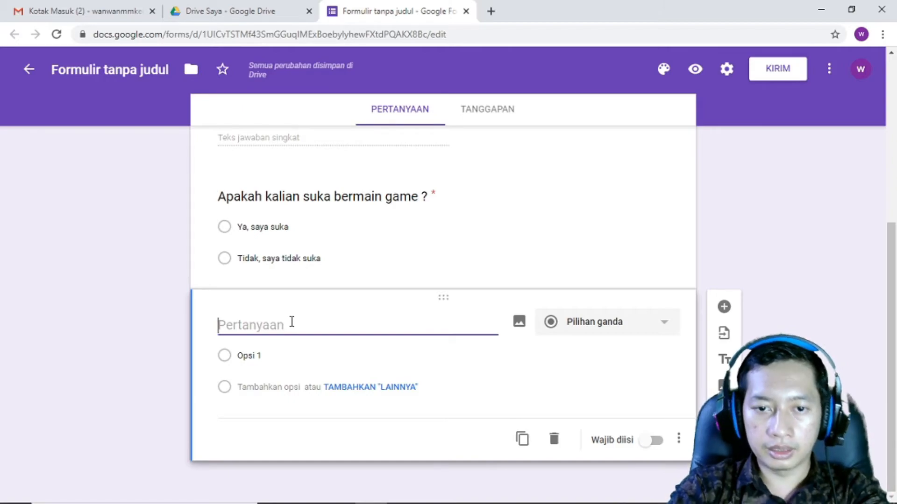
type("Genre")
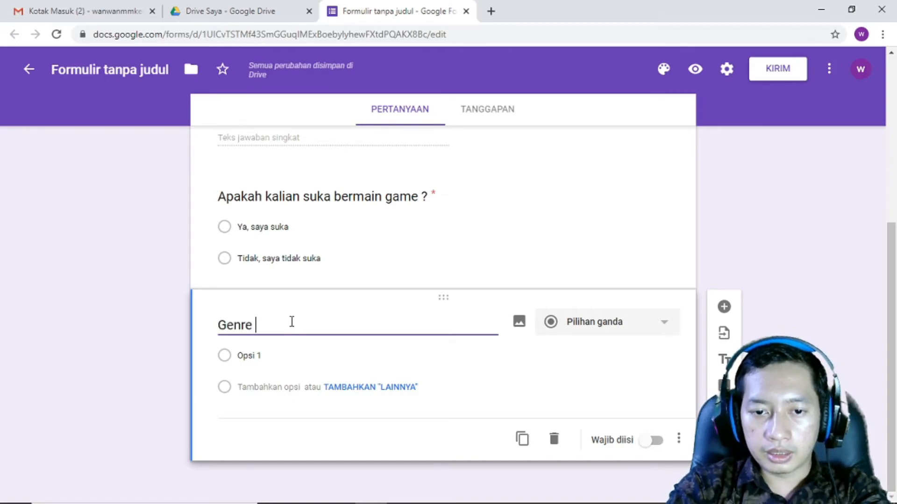
type(" Game yang disu")
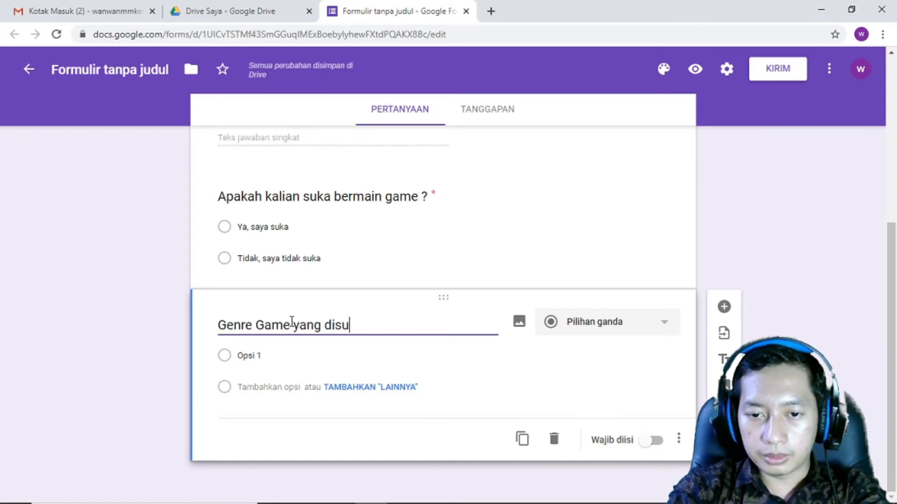
type("ka")
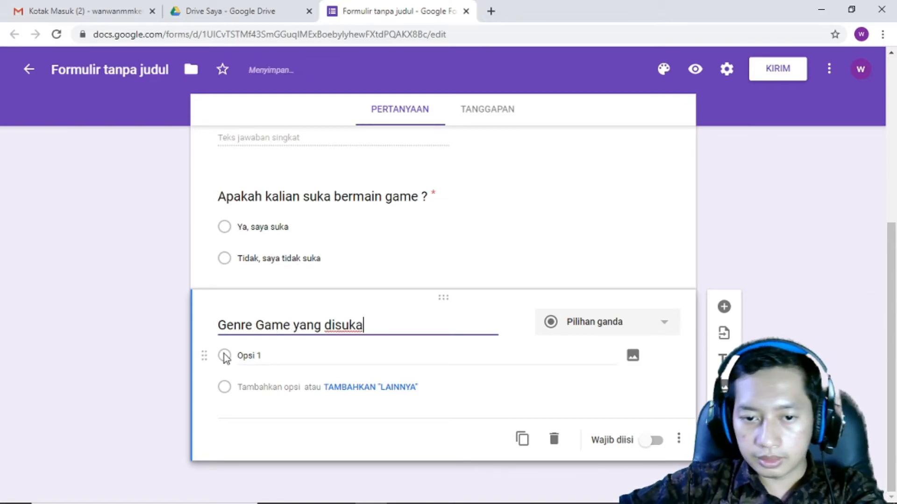
left_click(263, 356)
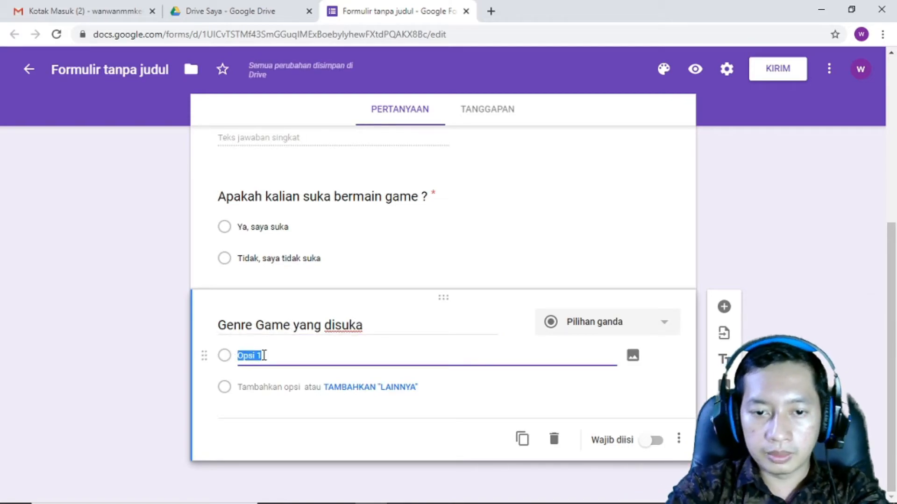
type("Petualangan")
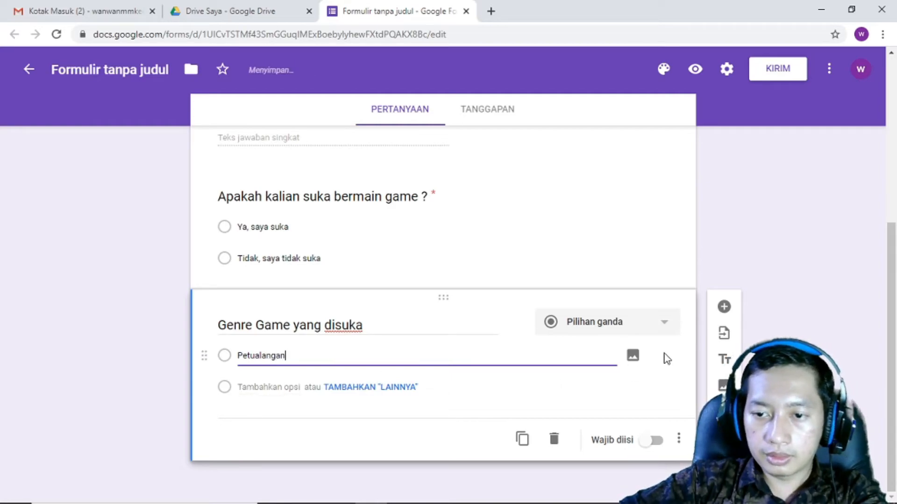
- Add a "Lainnya" option and a second option "Arcade" to the game genre question
left_click(369, 389)
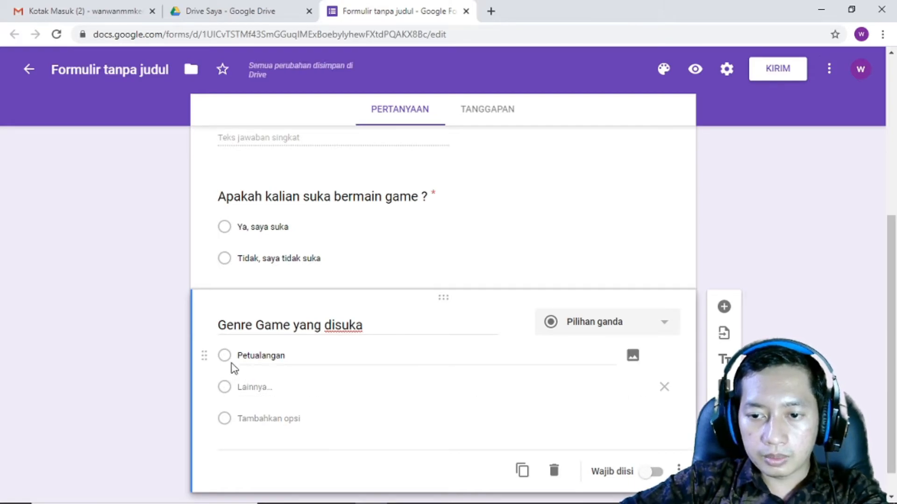
left_click(262, 417)
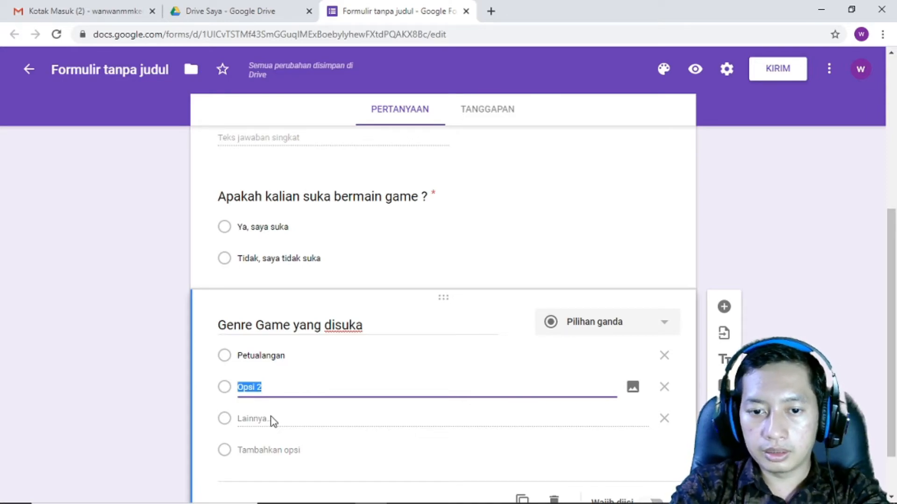
type("Arcade")
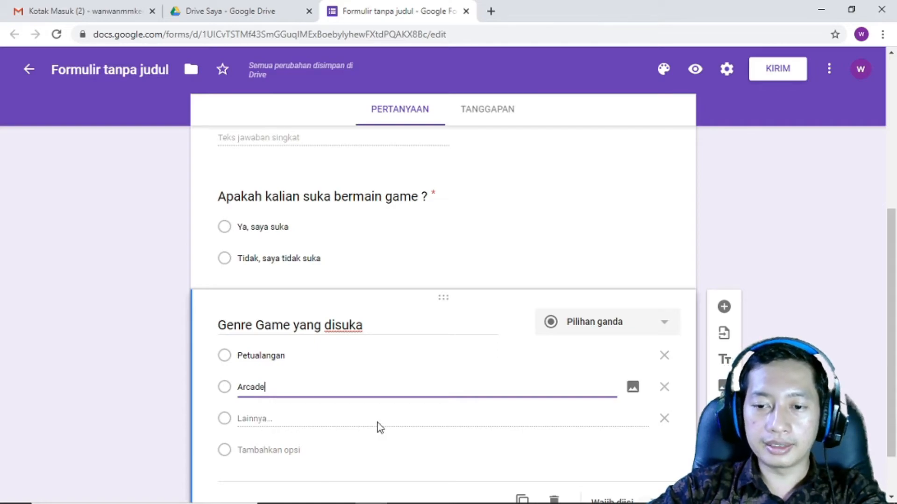
- Open the dialog for sending the form
scroll(379, 425, "down", 2)
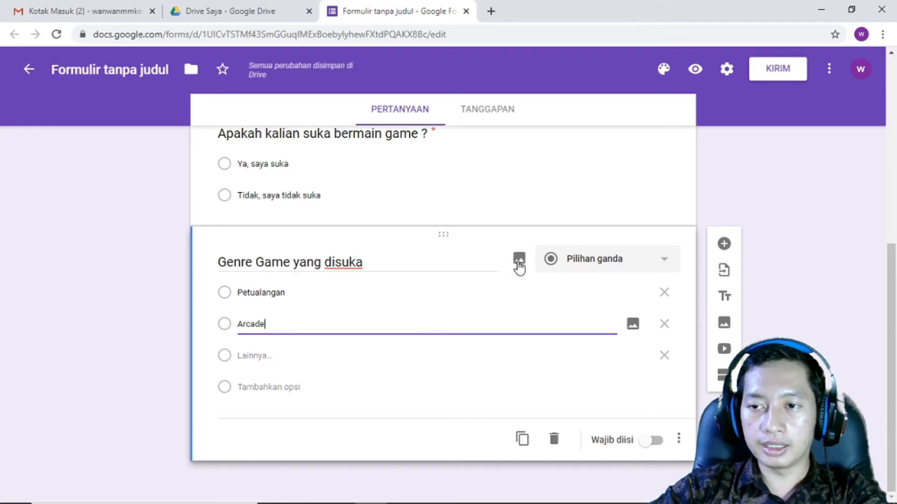
scroll(518, 266, "up", 6)
scroll(559, 275, "up", 1)
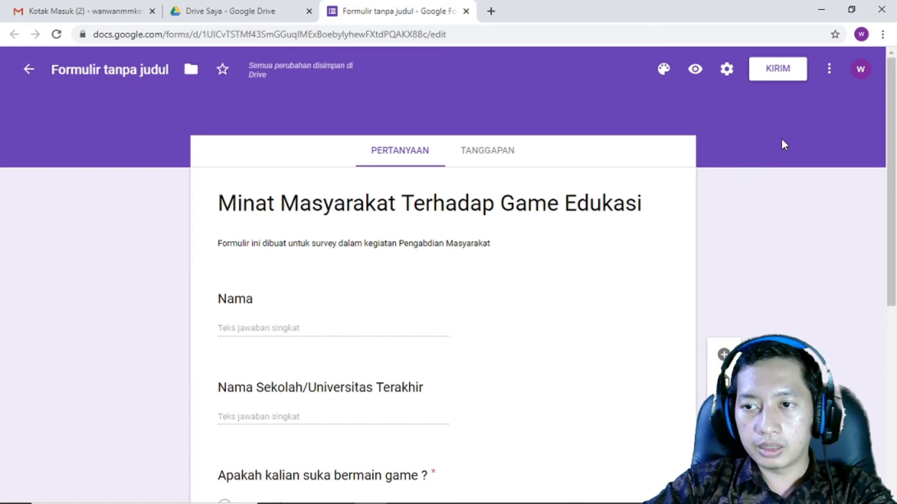
left_click(779, 69)
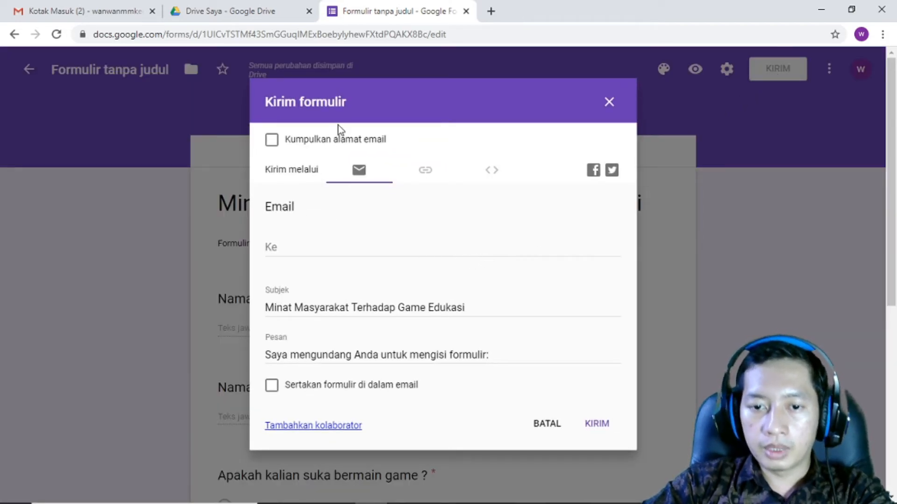
- Copy the form's full shareable link to the clipboard and close the send dialog
left_click(328, 251)
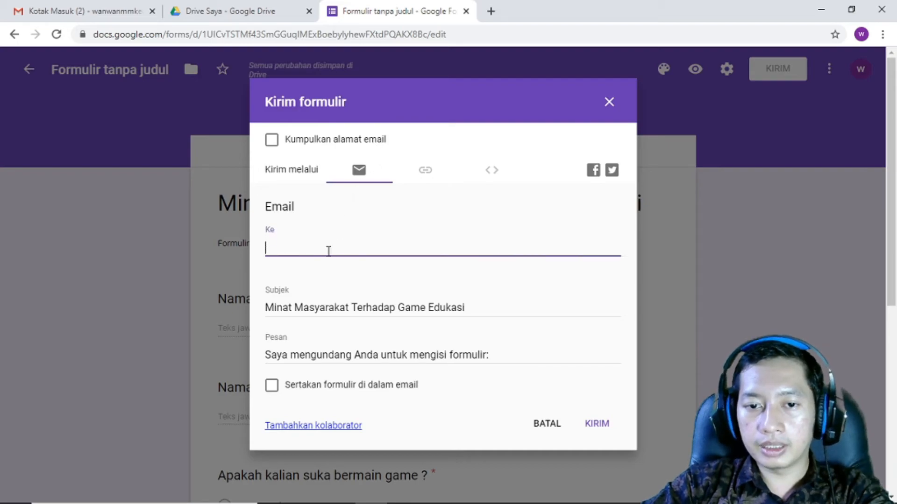
left_click(419, 177)
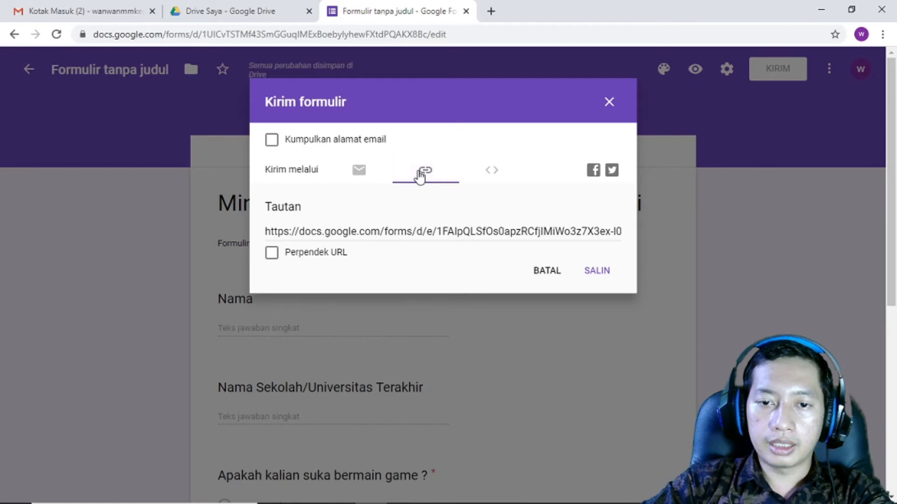
left_click(404, 229)
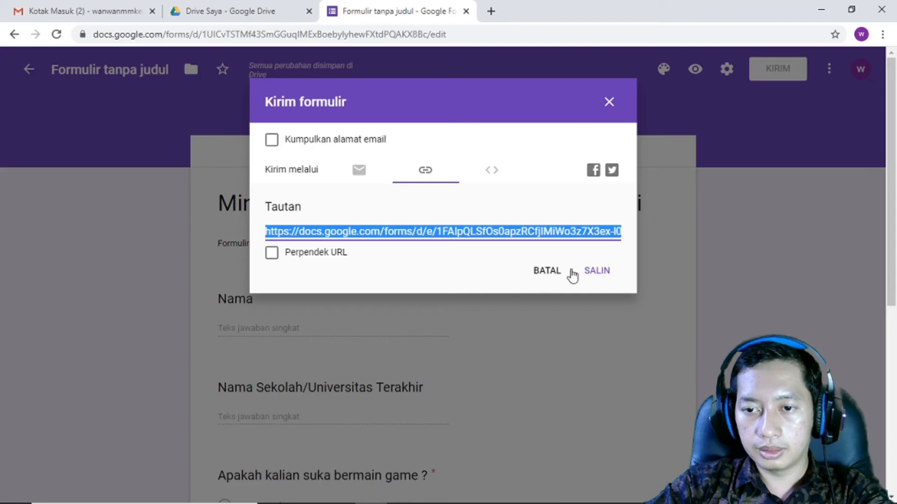
left_click(589, 276)
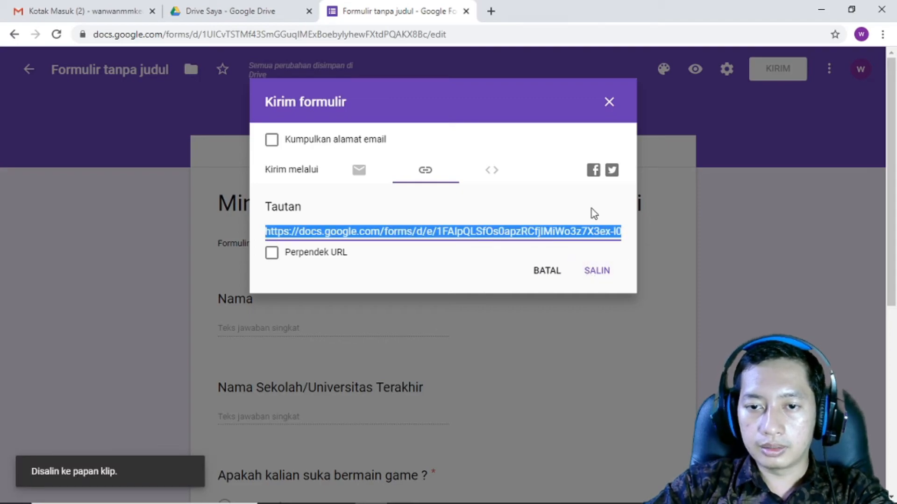
left_click(607, 104)
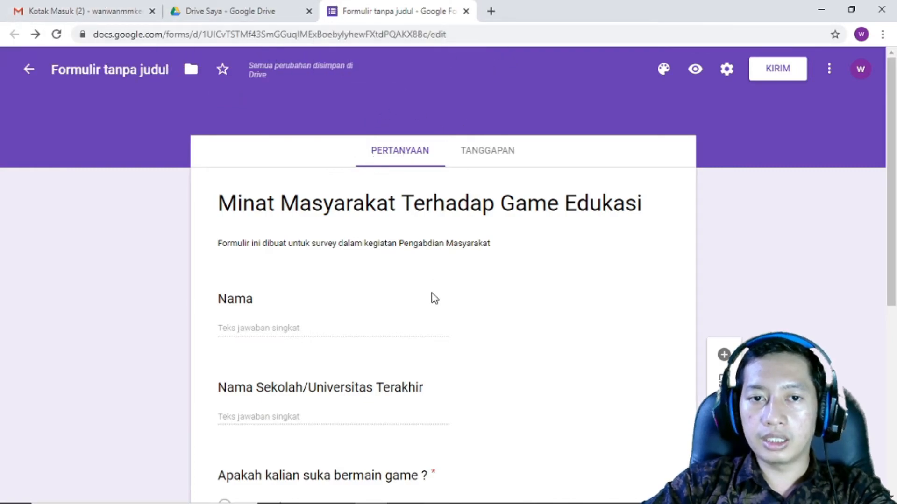
- Open the copied form link in a new browser tab
scroll(434, 329, "down", 3)
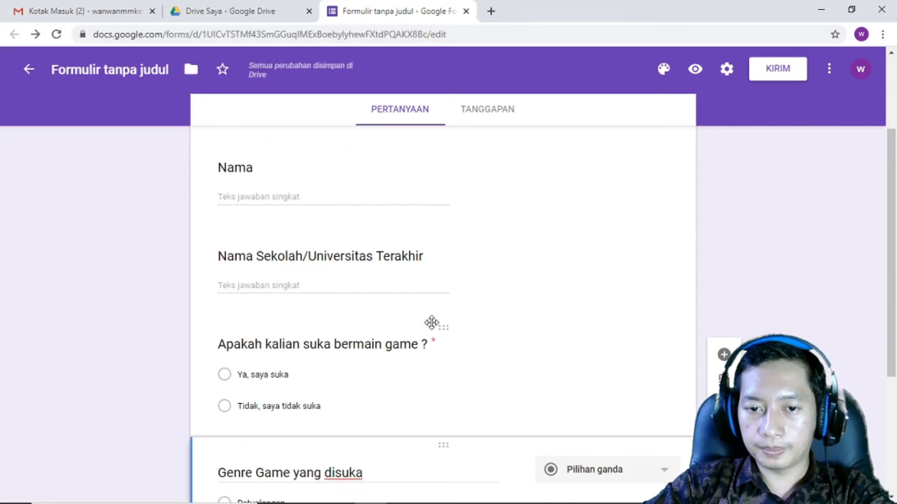
scroll(432, 323, "up", 3)
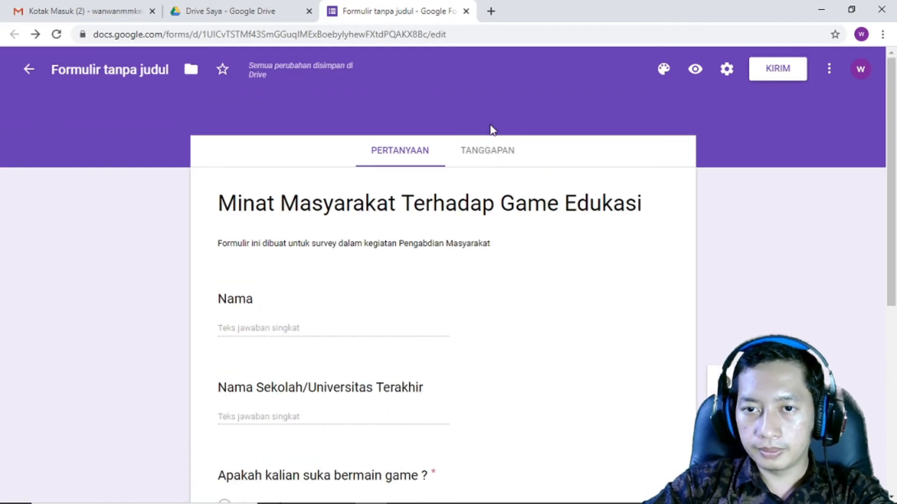
left_click(491, 12)
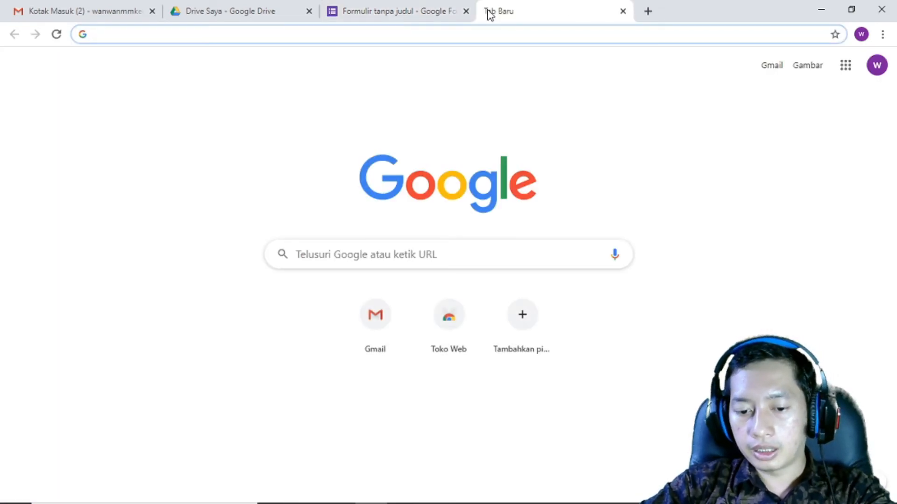
type("https://docs.google.com/forms/d/e/1FAIpQLSfOs0apzRCfjIMiWo3z7X3ex-I0vCJBMo2eNC25q9FX_7p8Og/viewform?usp=sf_link")
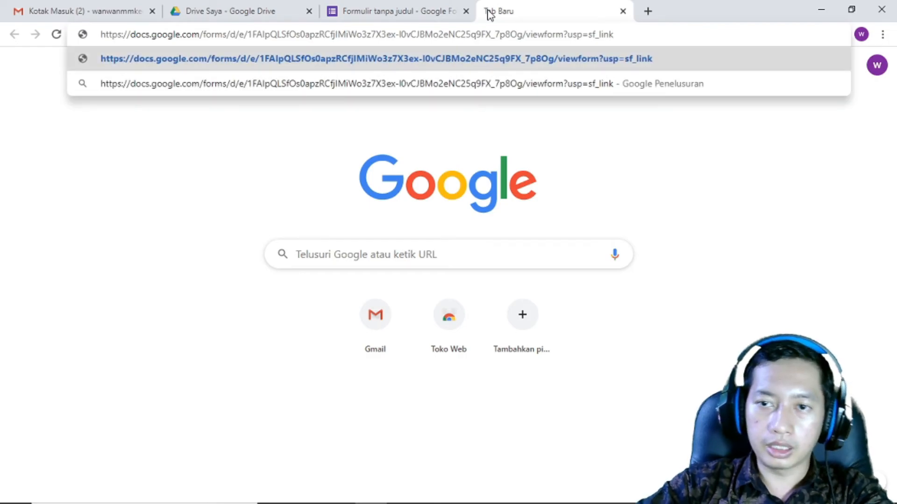
key("Return")
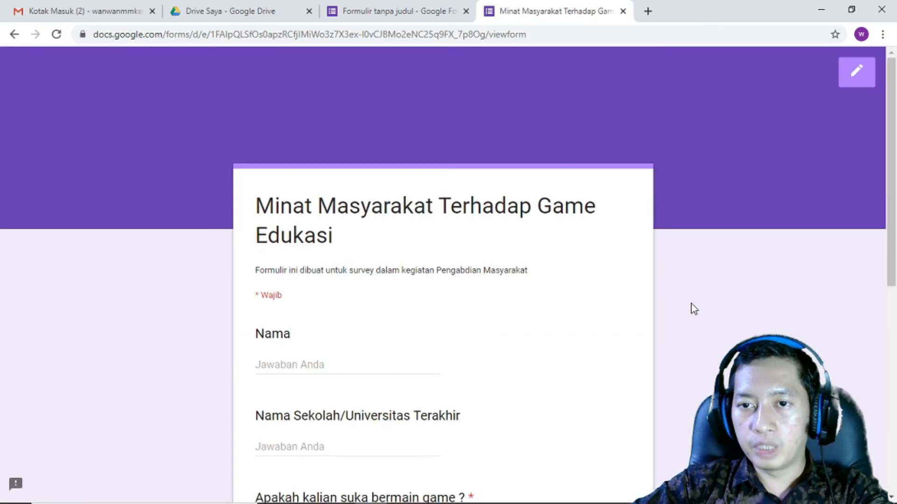
- Examine the live form's title, description and questions as a respondent sees them
scroll(694, 308, "down", 1)
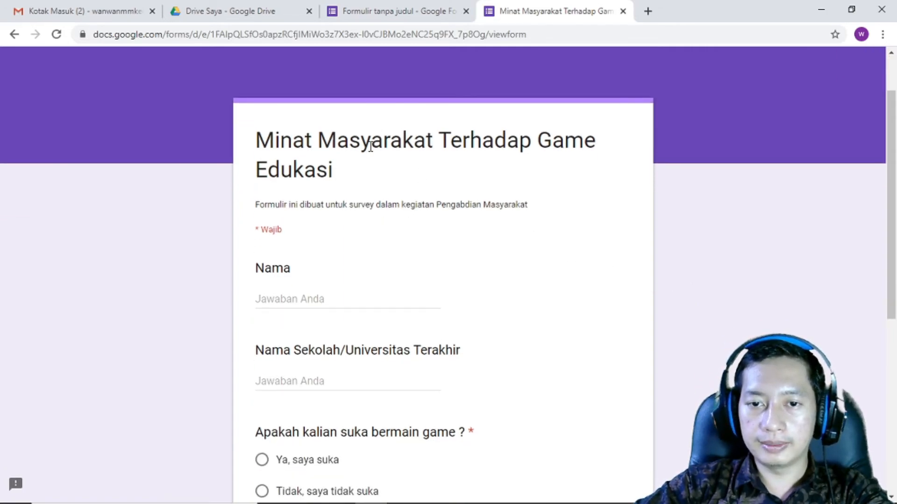
left_click_drag(370, 147, 406, 174)
left_click(327, 148)
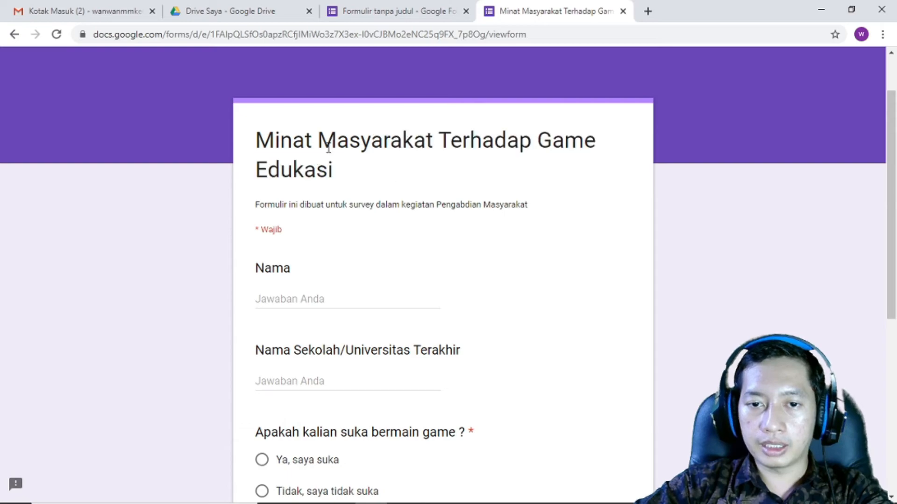
left_click_drag(328, 138, 430, 260)
scroll(430, 260, "down", 2)
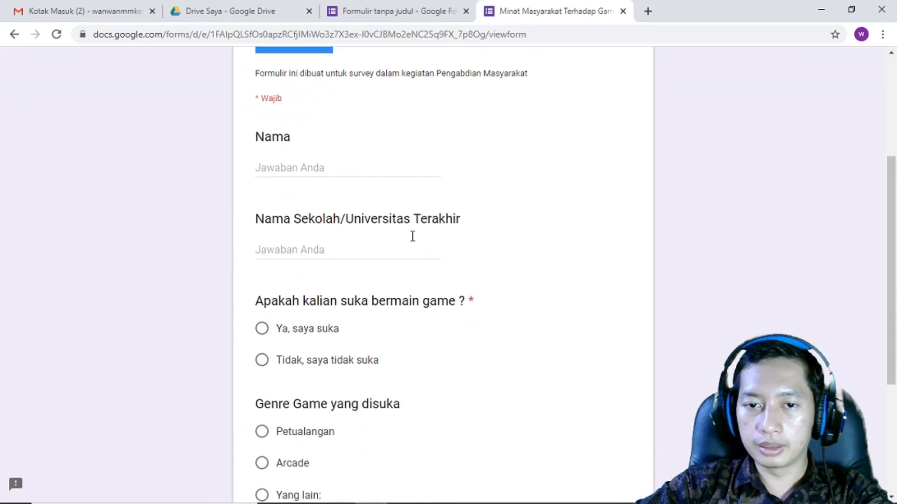
scroll(412, 236, "up", 1)
scroll(356, 165, "up", 1)
left_click(512, 208)
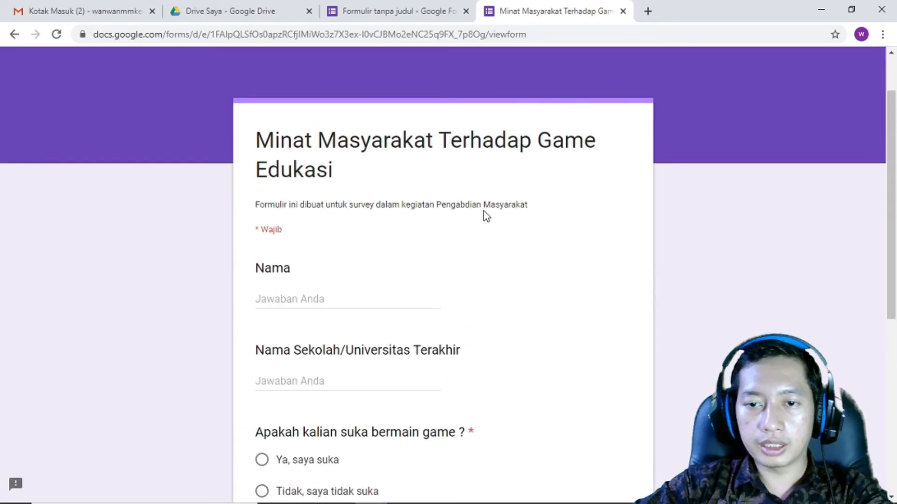
left_click_drag(483, 205, 458, 206)
- Fill in the respondent's name and enter "UDINUS" as the last school or university
scroll(458, 205, "down", 2)
left_click(318, 245)
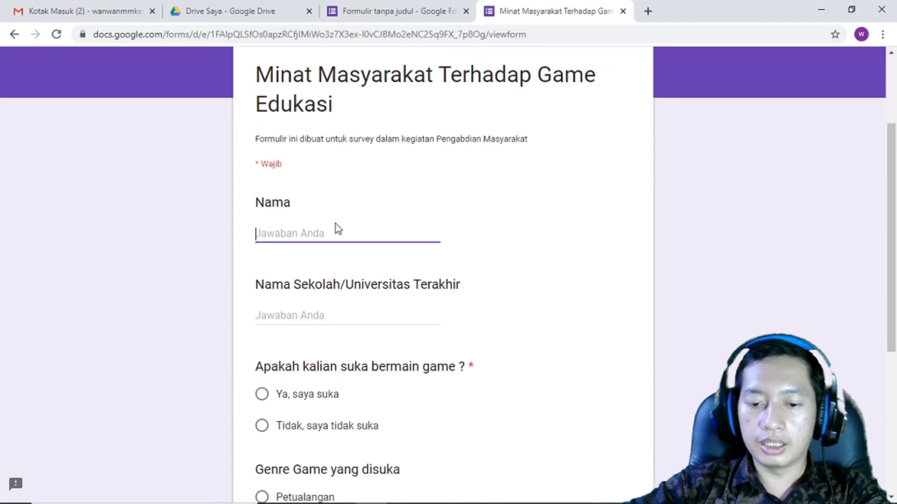
type("D")
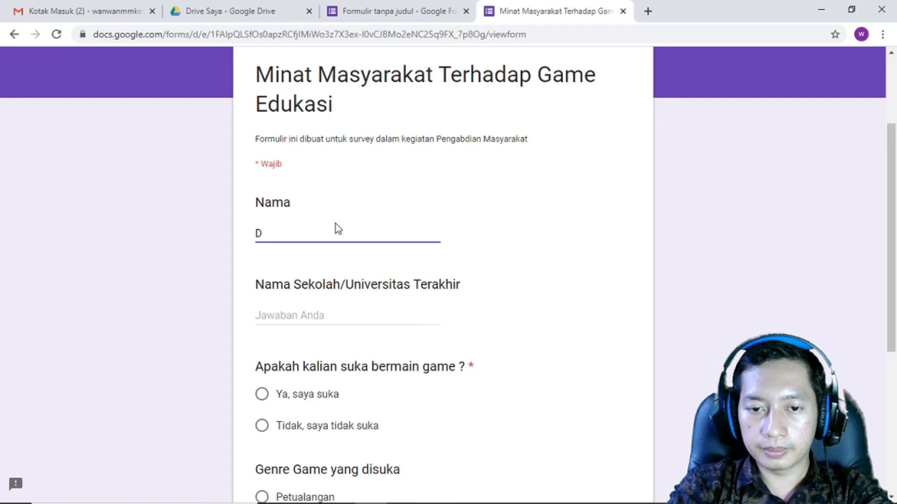
type("icky")
key("Tab")
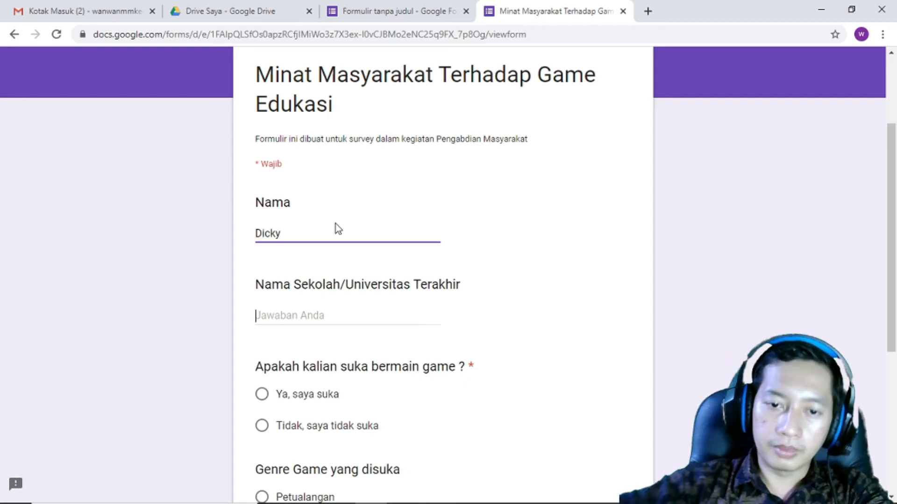
type("UI")
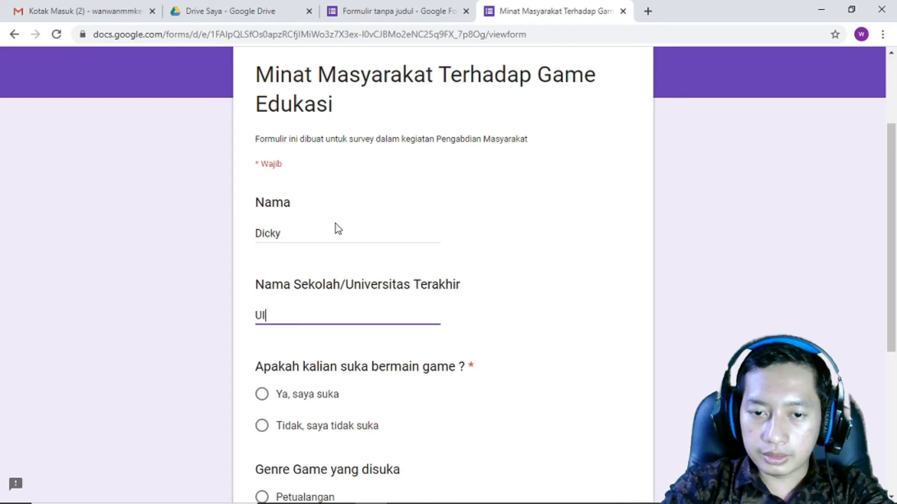
key("BackSpace")
type("DINUS")
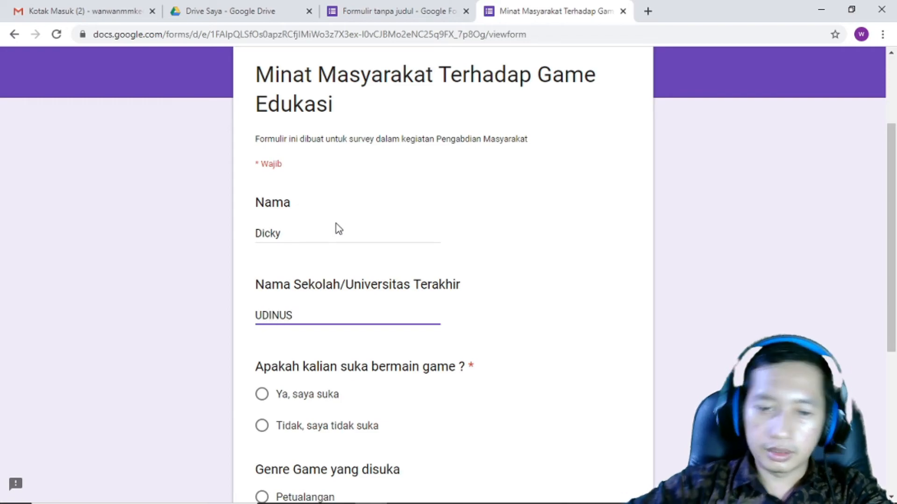
- Answer the game genre question with the "Yang lain" option and the text "quiz"
scroll(332, 228, "down", 4)
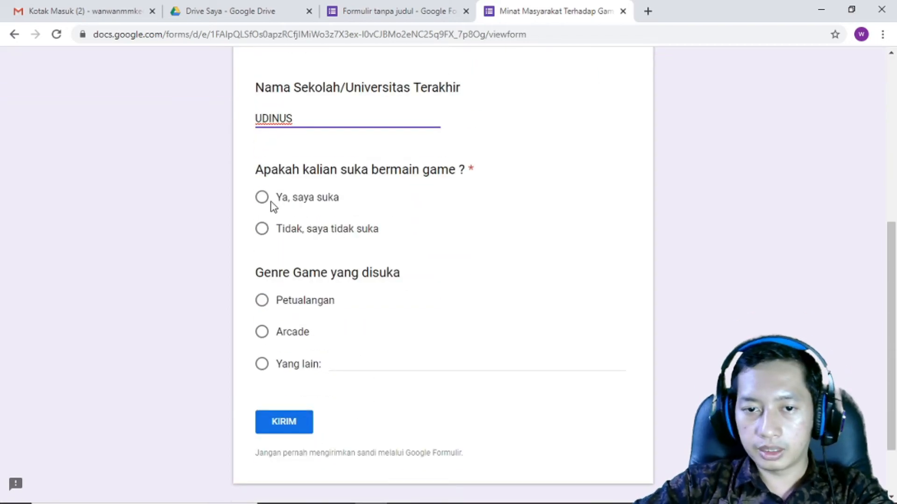
left_click(262, 300)
left_click(343, 365)
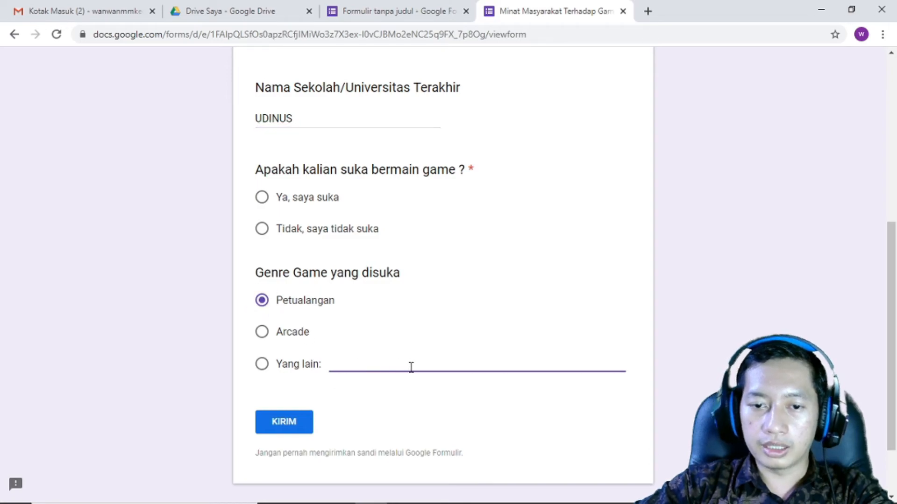
left_click(262, 304)
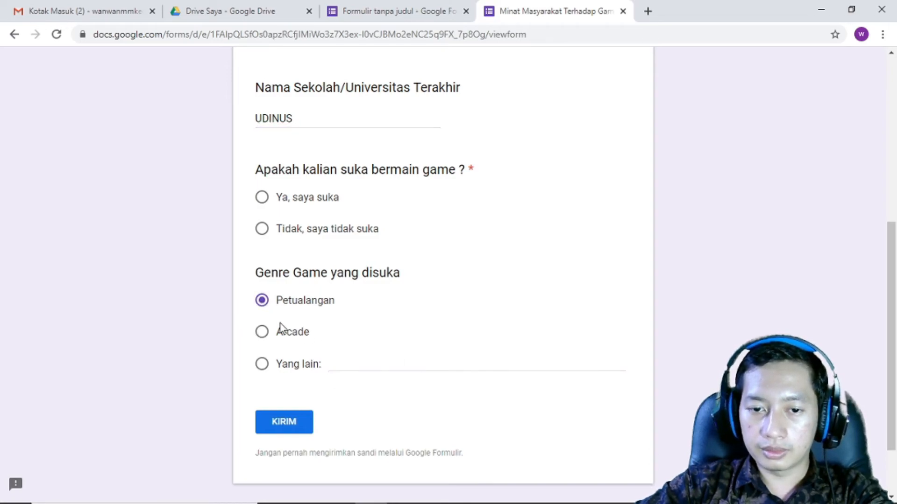
left_click(263, 364)
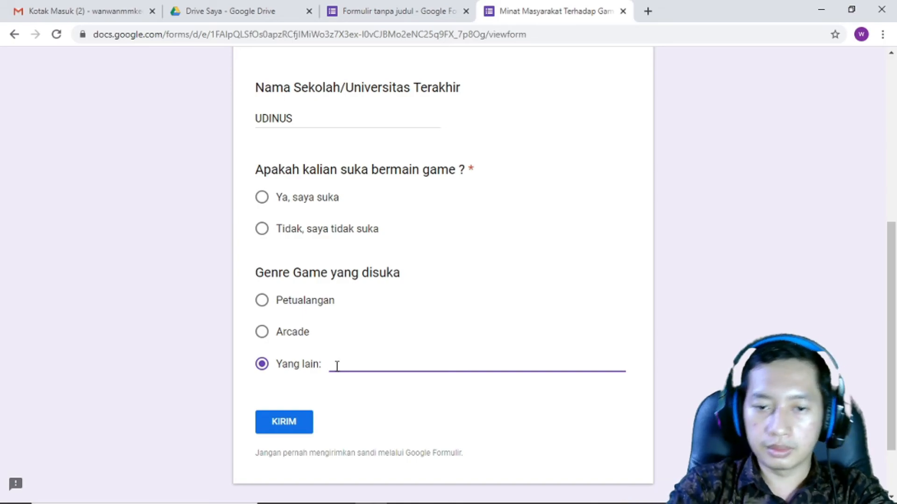
type("quiz")
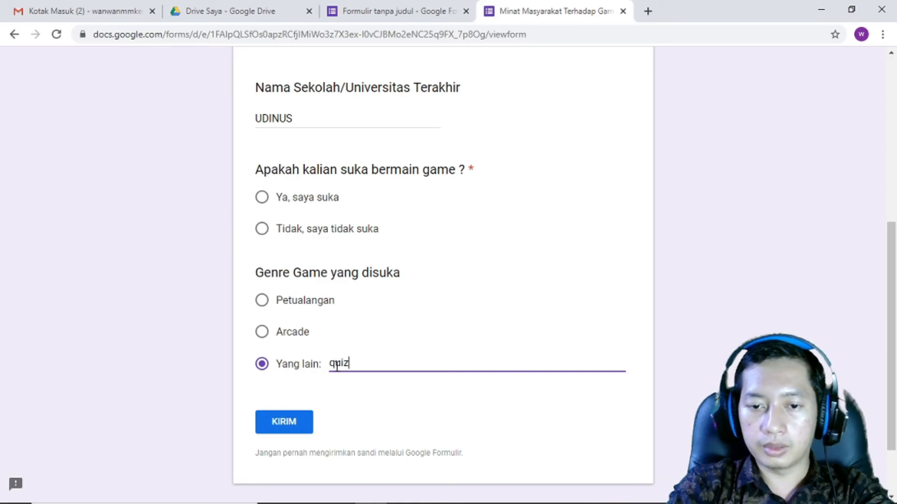
- Try to submit the response, and answer "Ya, saya suka" to the required question about liking games
left_click(285, 428)
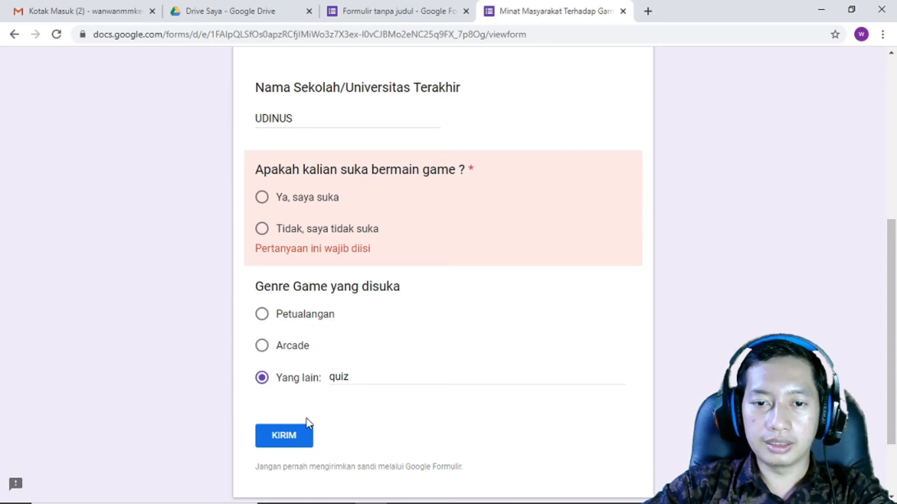
left_click(262, 198)
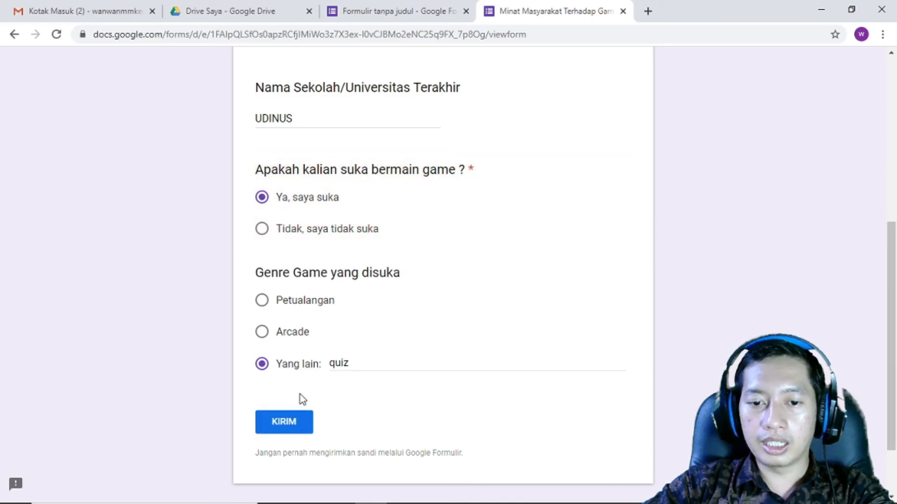
- Review the filled-in answers and check which questions carry the required asterisk
scroll(297, 420, "up", 4)
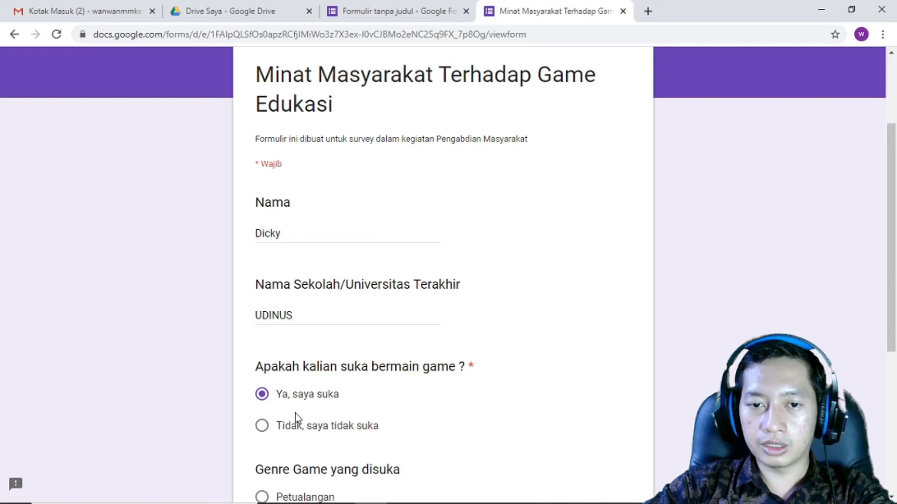
scroll(295, 414, "down", 6)
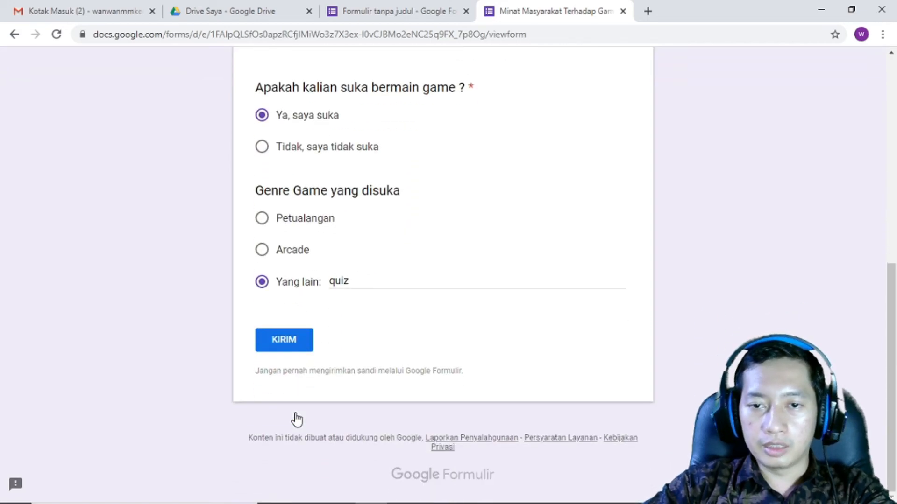
scroll(297, 420, "up", 3)
left_click_drag(469, 220, 479, 224)
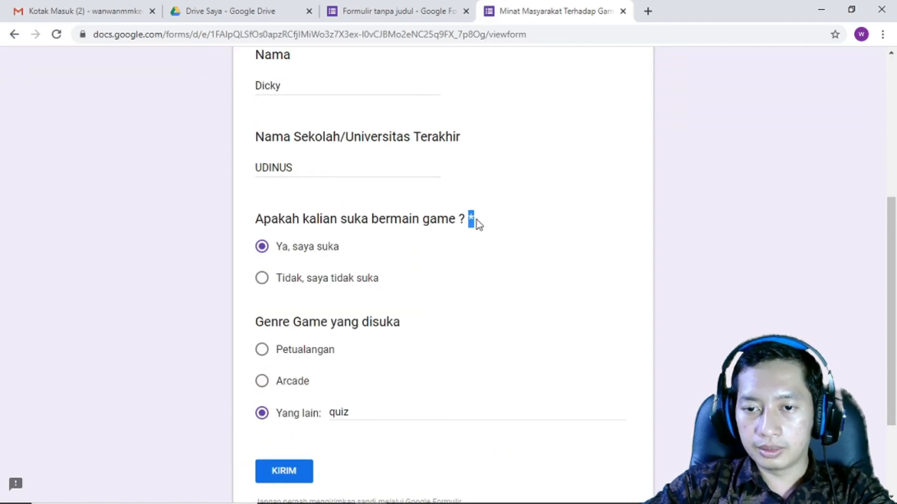
scroll(470, 306, "up", 4)
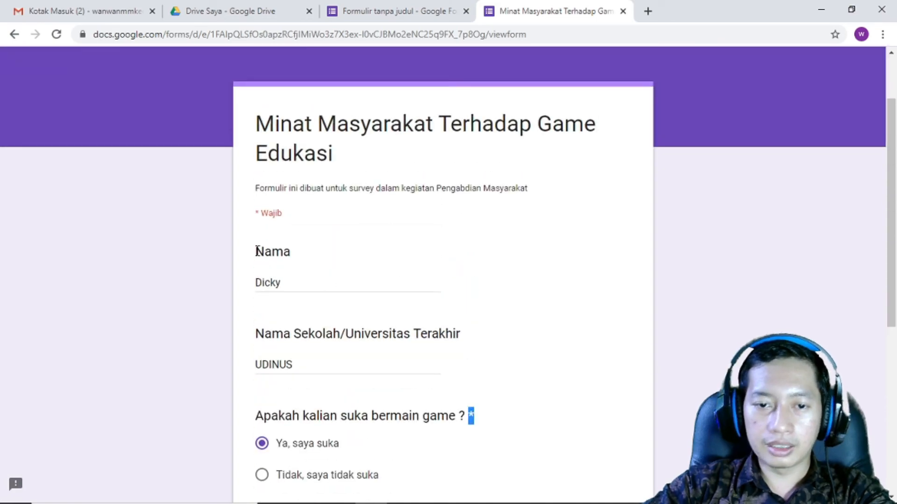
left_click_drag(255, 249, 469, 343)
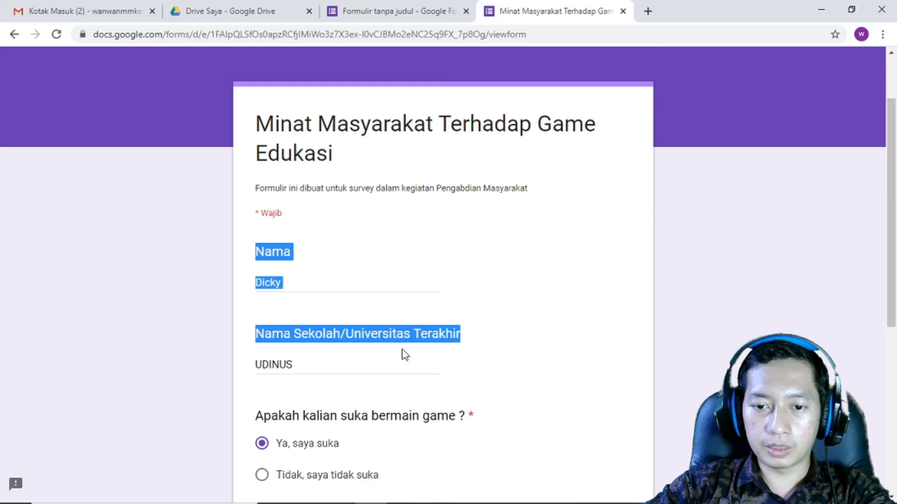
scroll(404, 355, "down", 4)
left_click(340, 222)
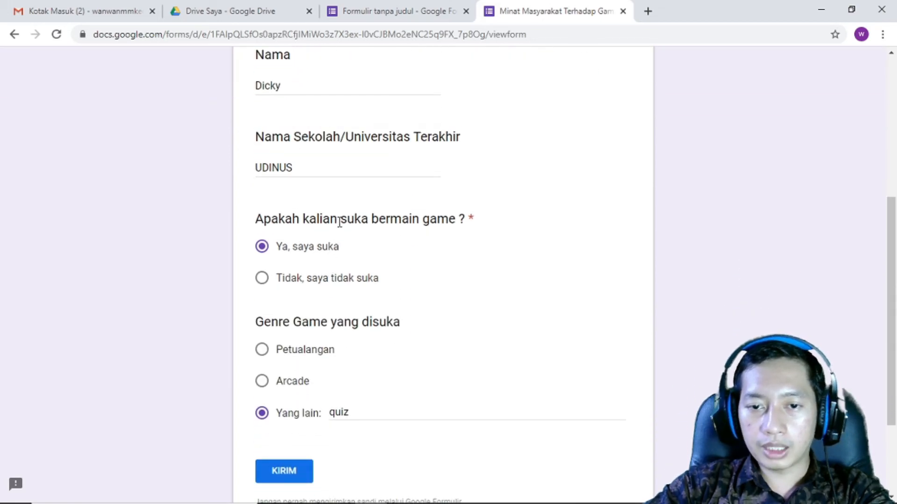
left_click_drag(339, 222, 372, 286)
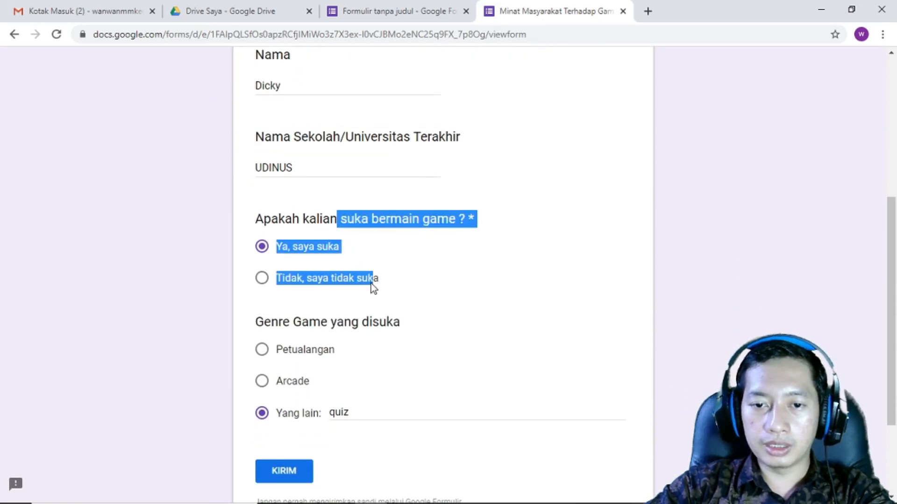
- Submit the completed survey response
scroll(403, 478, "down", 3)
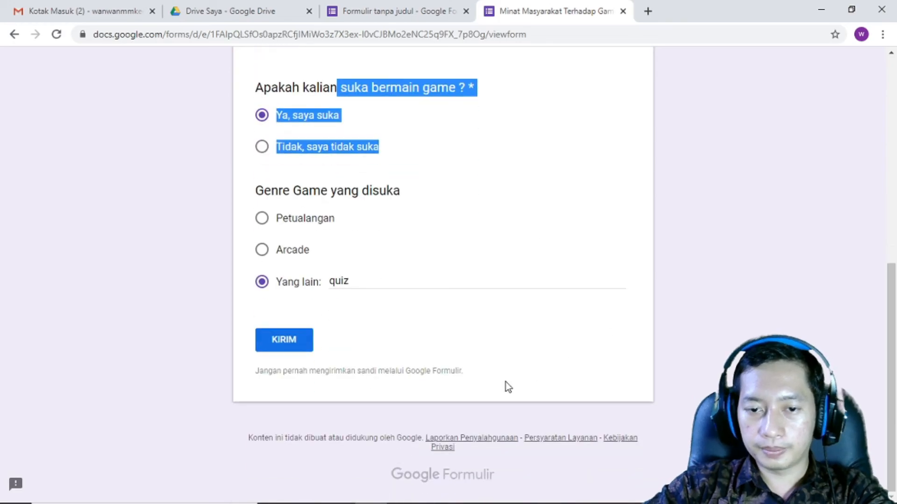
left_click(301, 343)
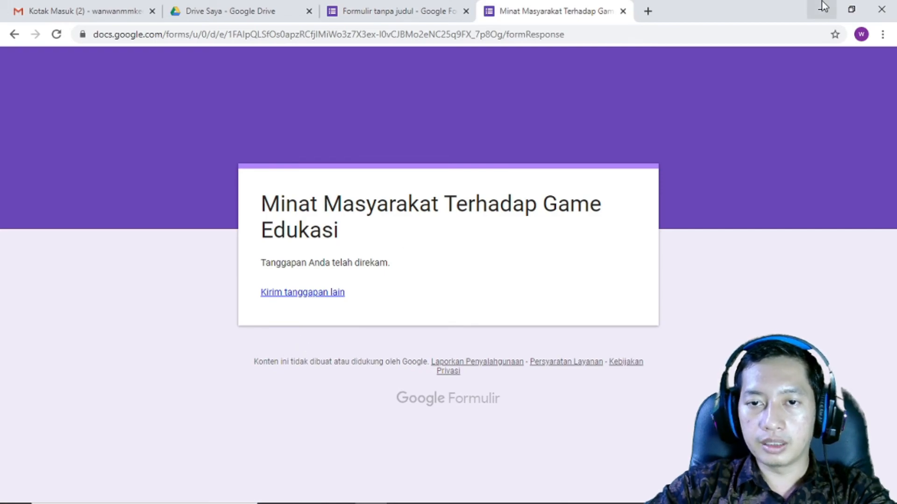
- Return to the form editor and review the summary of the responses, including the chart for "Apakah kalian suka bermain game ?"
left_click(458, 7)
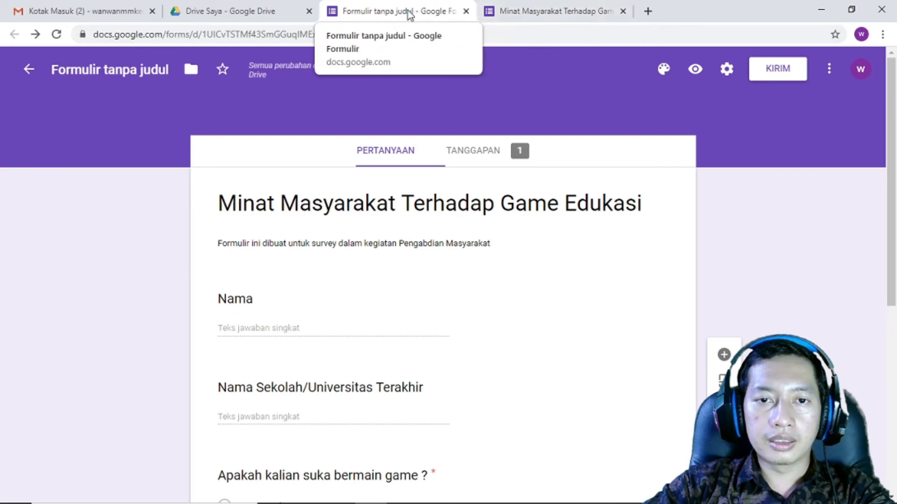
left_click(474, 162)
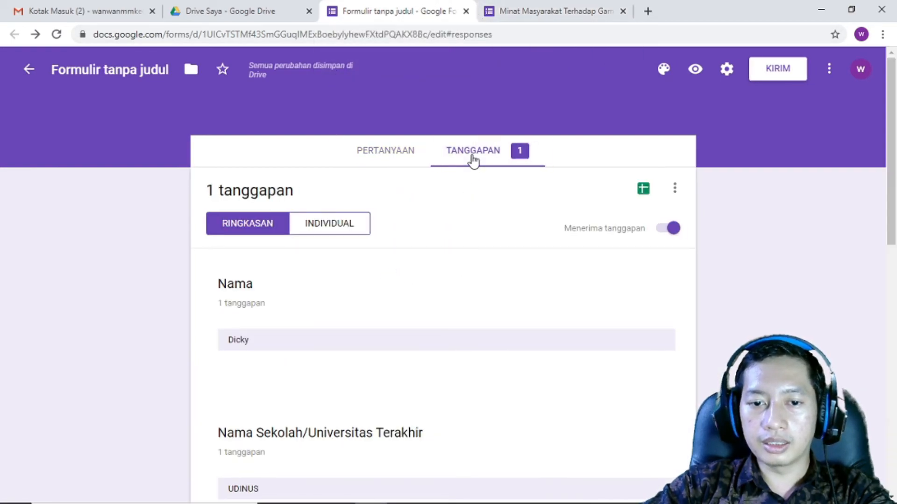
scroll(318, 357, "down", 8)
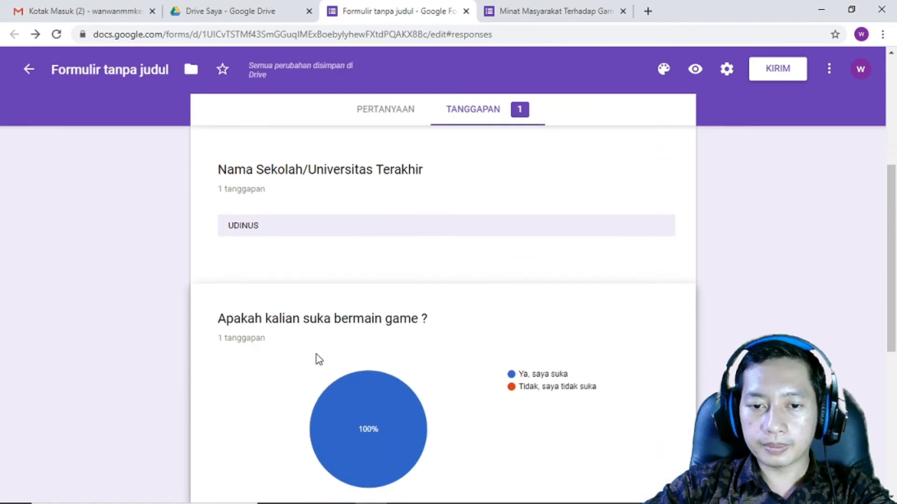
scroll(355, 348, "up", 1)
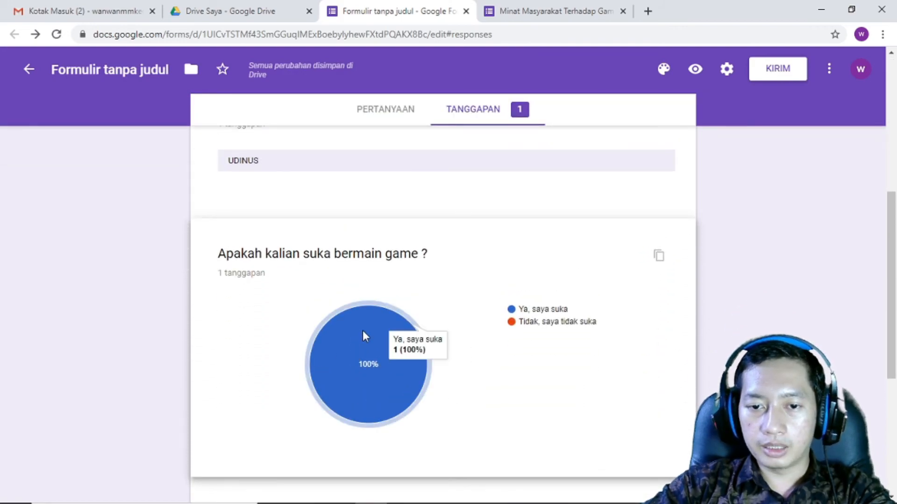
scroll(329, 354, "up", 7)
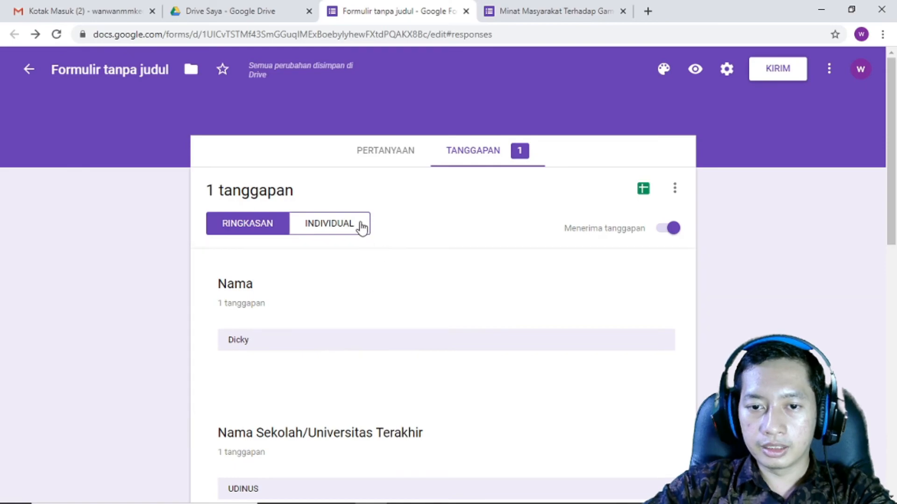
- View the answers of the individual response, and look through the response summary again
left_click(338, 223)
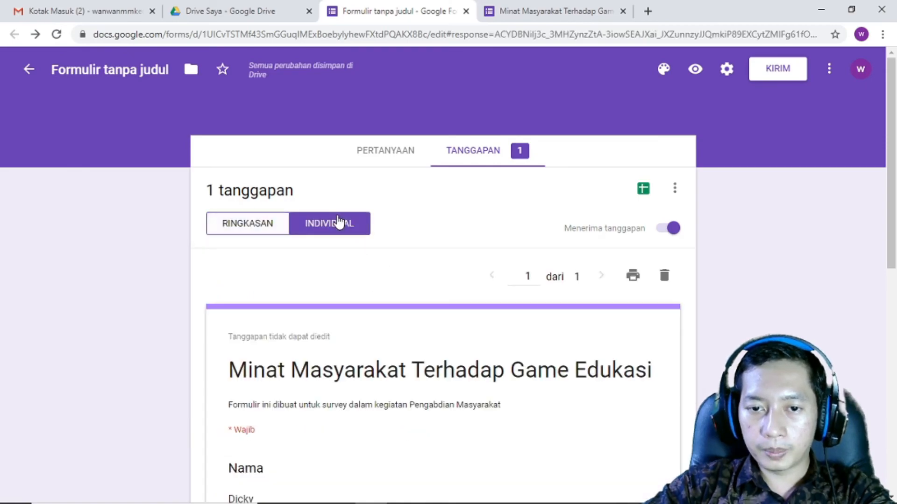
scroll(344, 252, "down", 10)
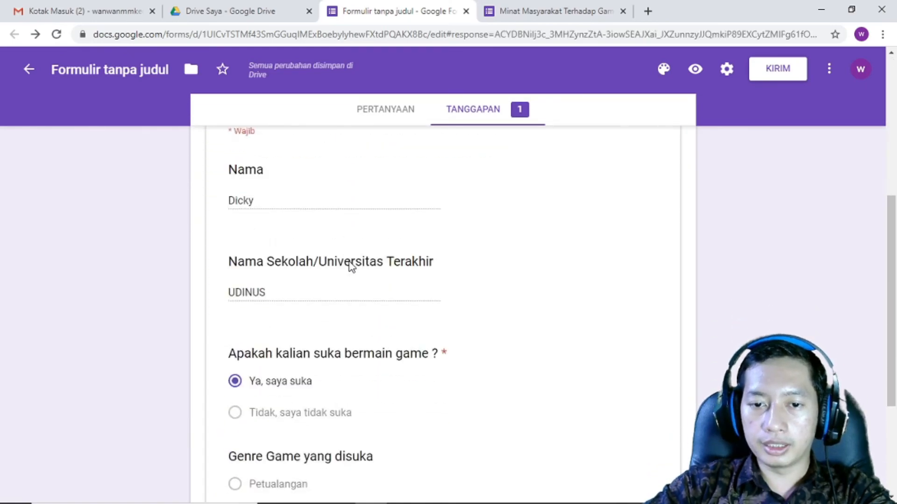
scroll(438, 287, "up", 10)
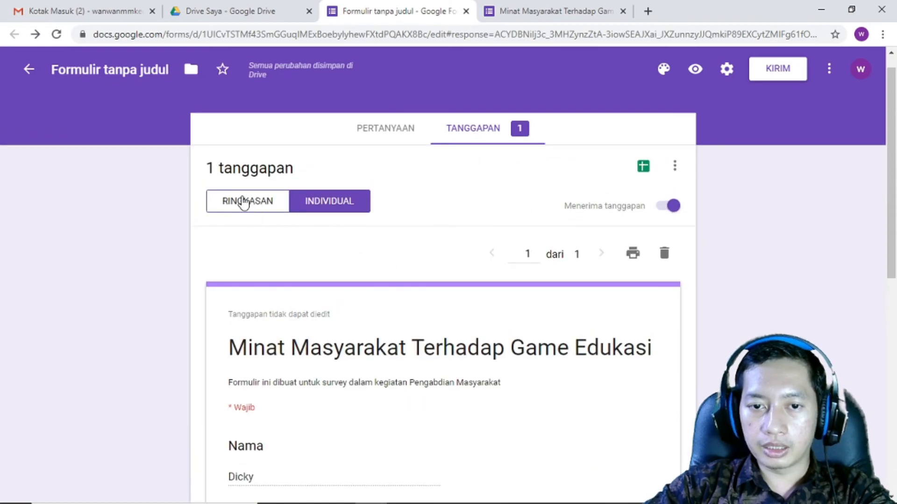
left_click(240, 202)
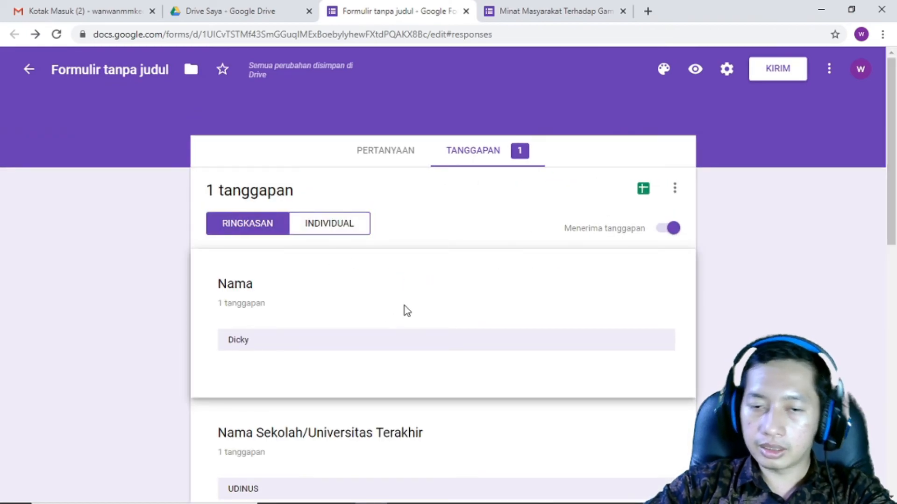
scroll(402, 310, "down", 4)
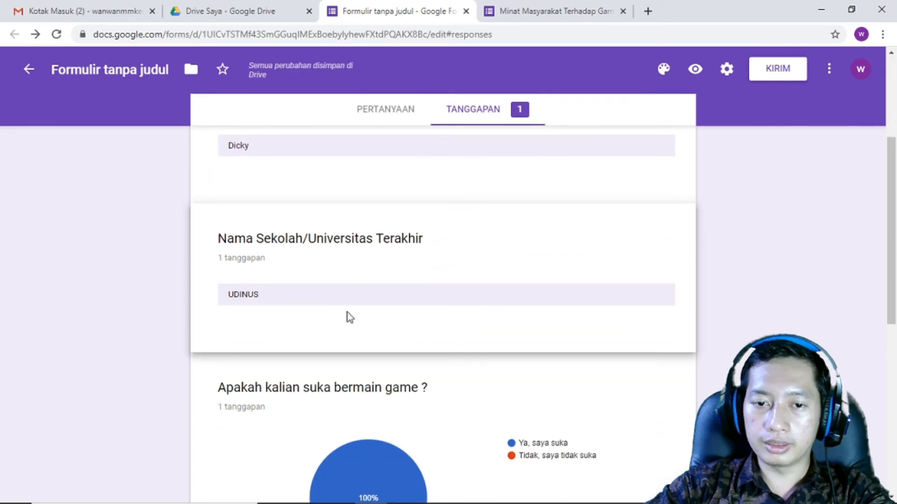
scroll(486, 312, "down", 4)
scroll(391, 422, "up", 8)
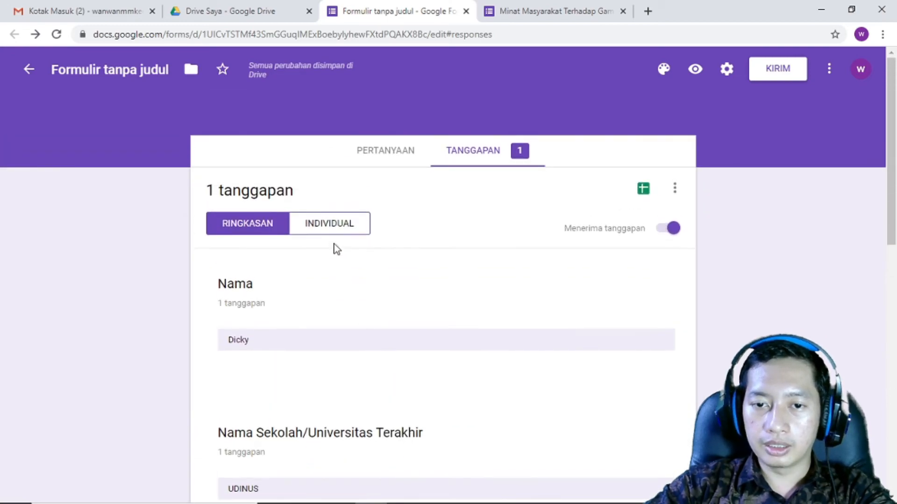
- Reopen the individual response view and examine the submitted form and its response controls
left_click(338, 225)
scroll(491, 366, "down", 3)
scroll(504, 336, "up", 2)
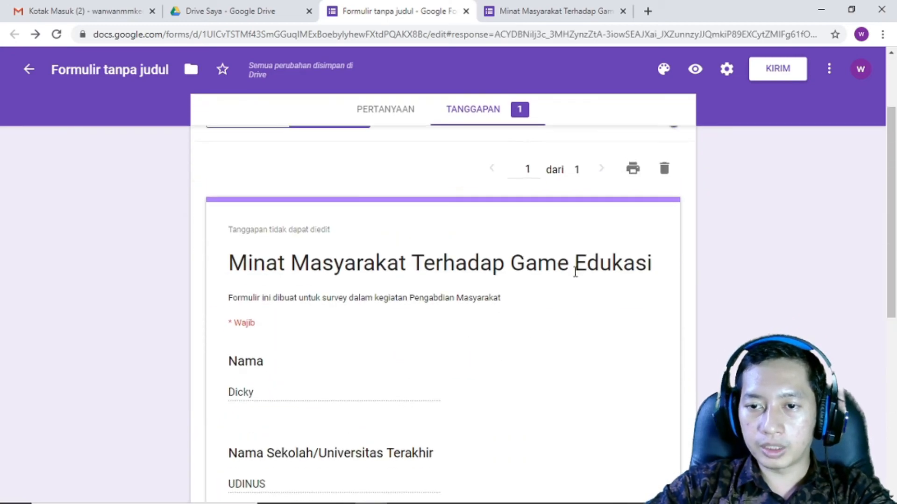
scroll(604, 237, "up", 2)
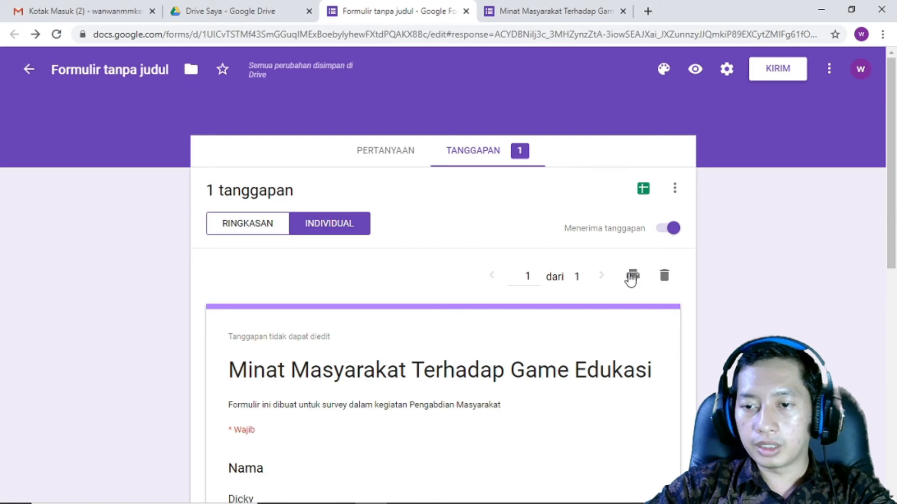
- Create a new spreadsheet as the destination for the form's responses, keeping the suggested name
left_click(644, 192)
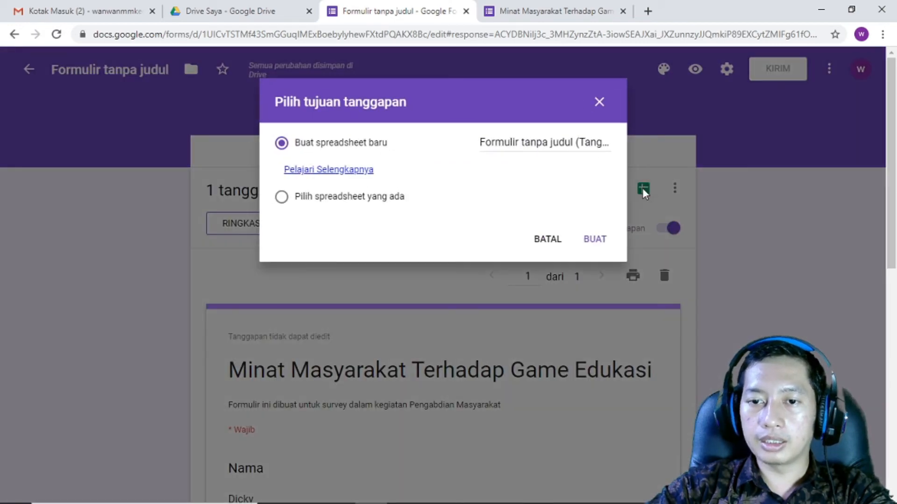
left_click(593, 240)
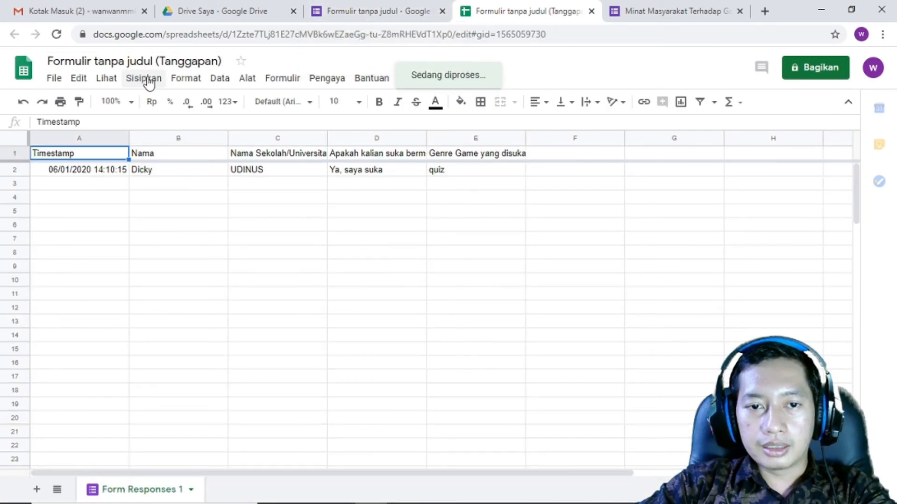
left_click(273, 201)
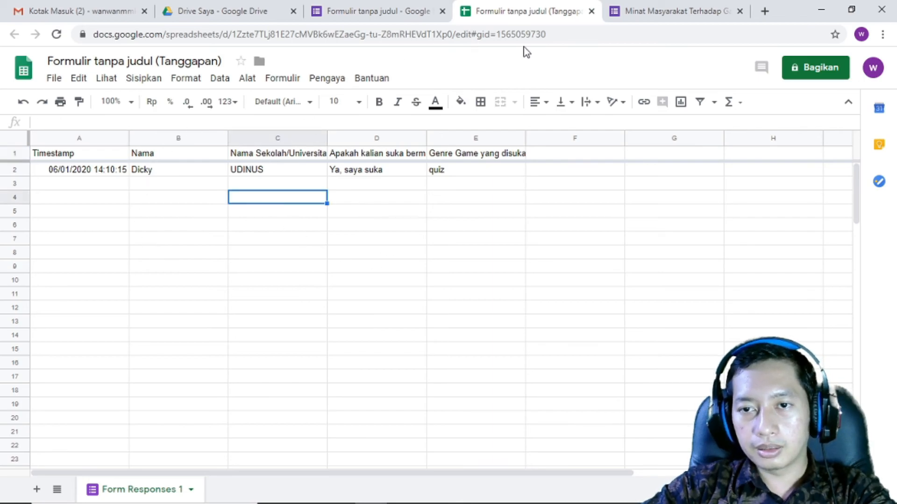
- Search for "google drive" in a new browser tab and open the personal Google Drive from the result
left_click(764, 12)
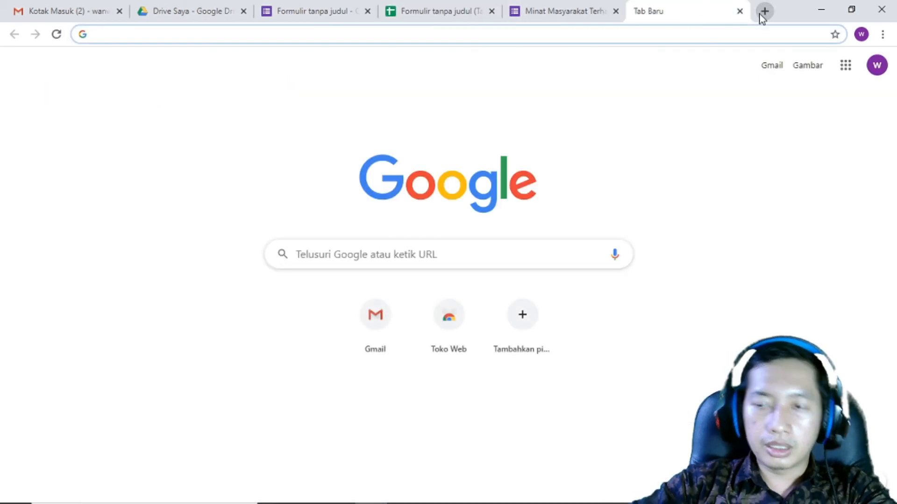
type("goog")
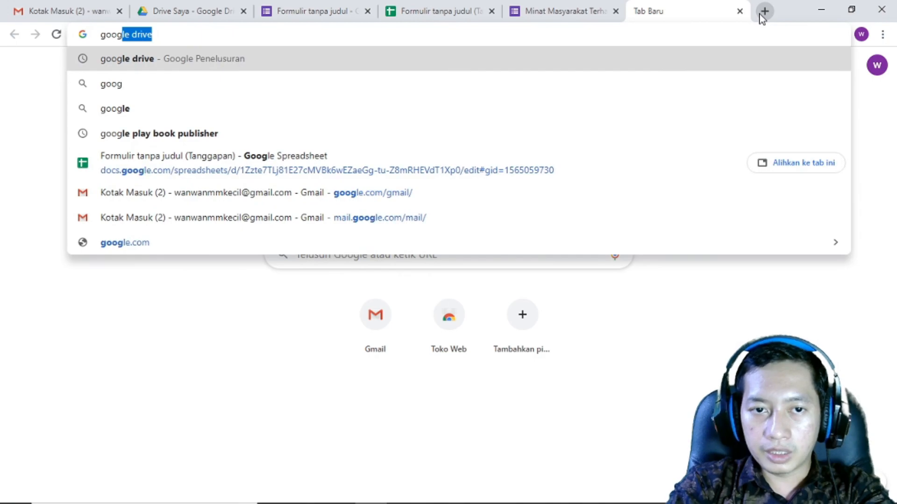
key("Return")
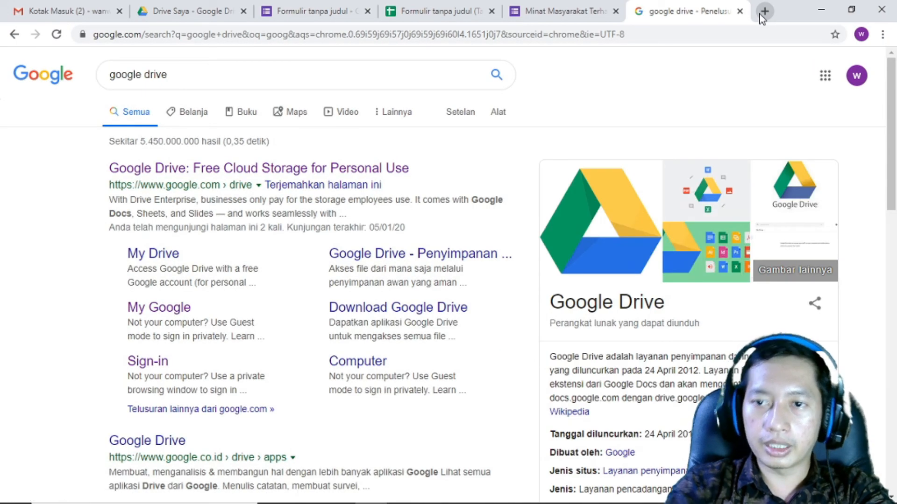
left_click(367, 169)
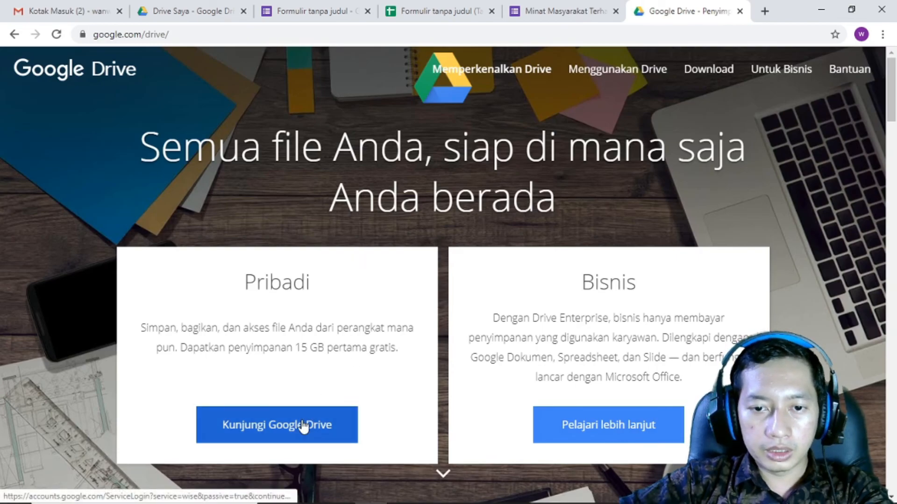
left_click(302, 426)
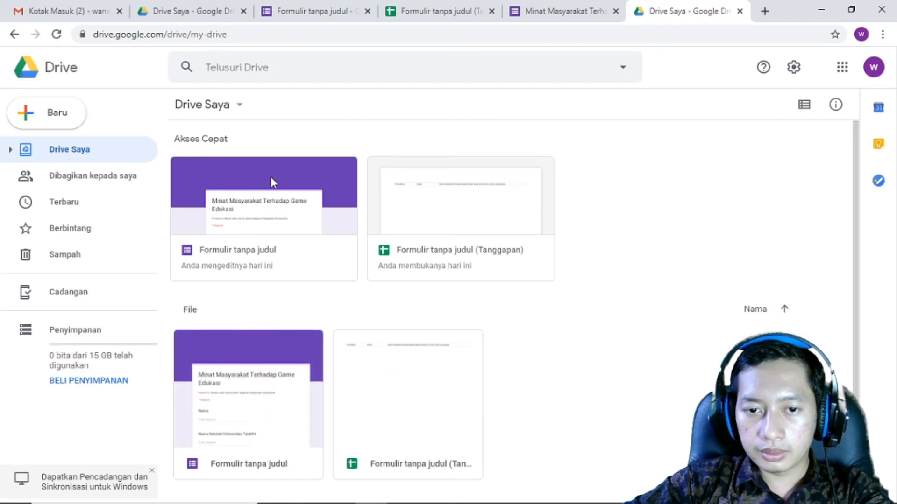
- Open the "Formulir tanpa judul" form from Drive, dismiss the question-import tip and review the form's questions
left_click(260, 218)
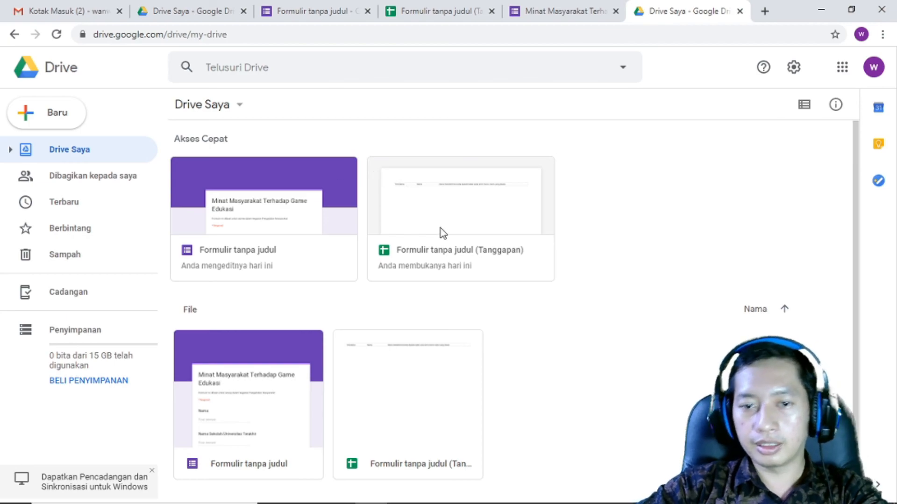
left_click(322, 189)
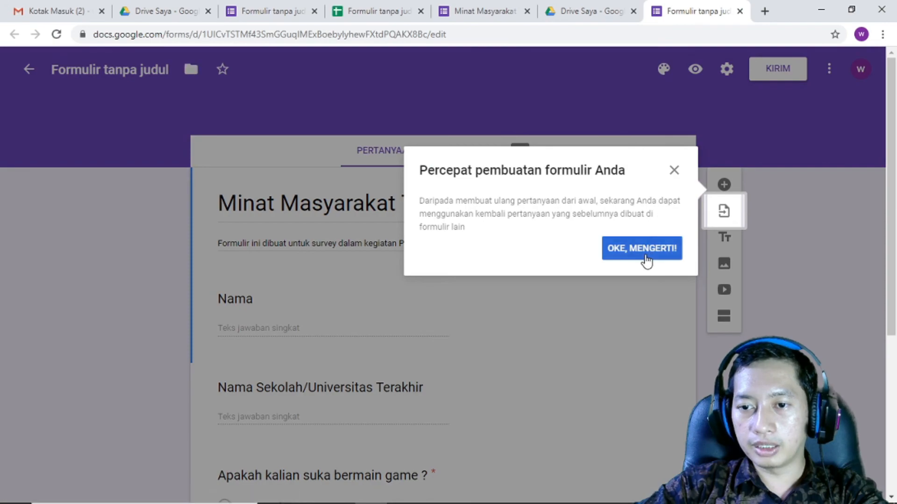
left_click(649, 251)
scroll(650, 248, "down", 5)
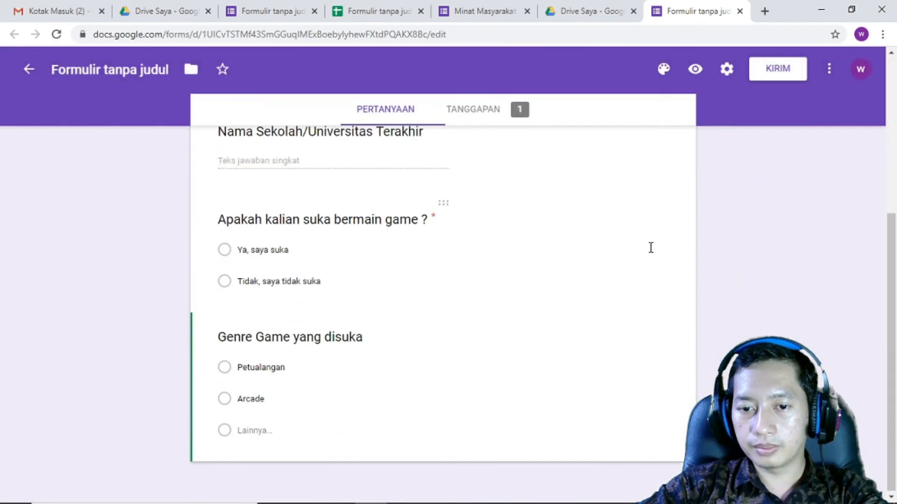
- Open the "Formulir tanpa judul (Tanggapan)" spreadsheet from Drive and view its available download formats without downloading
left_click(624, 11)
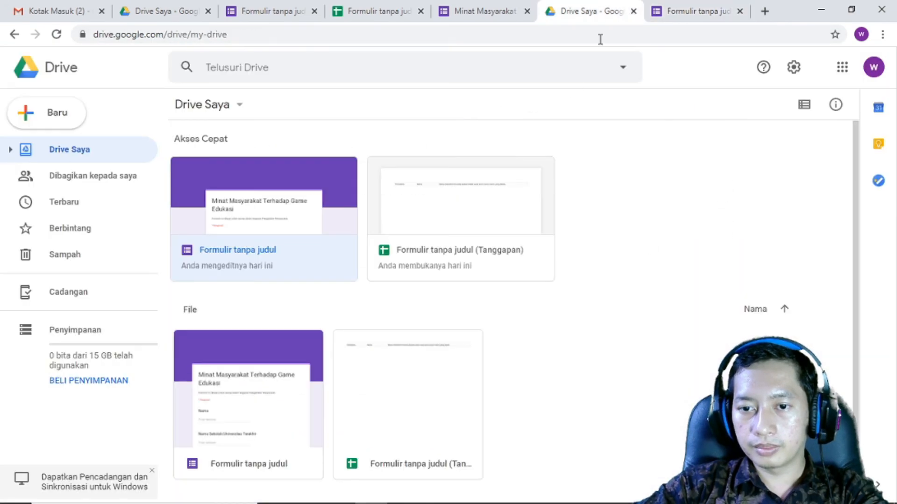
double_click(522, 192)
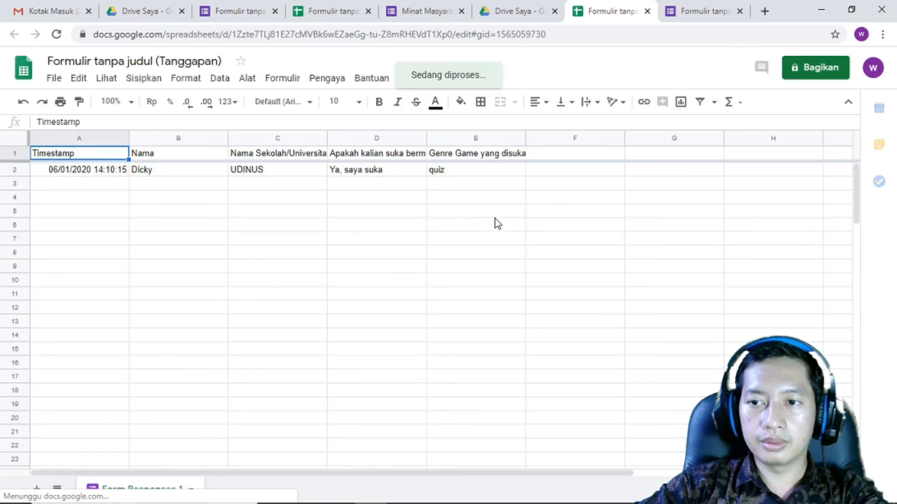
left_click(54, 78)
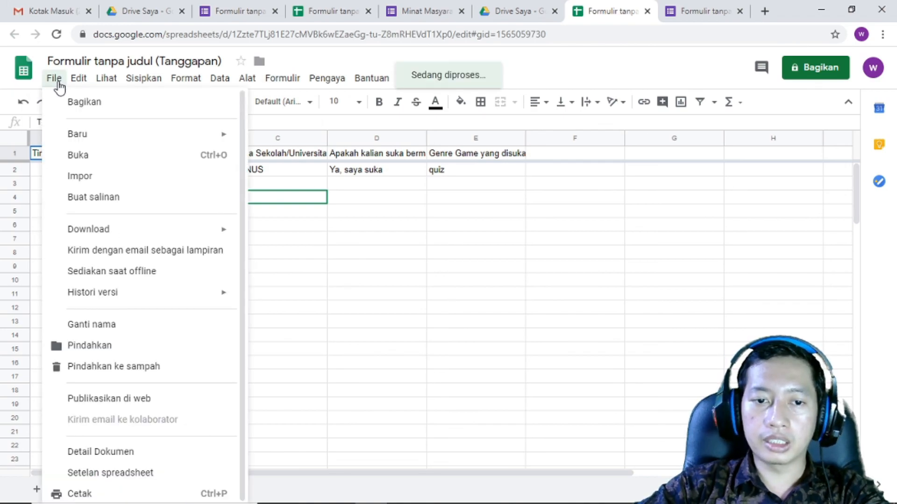
left_click(277, 164)
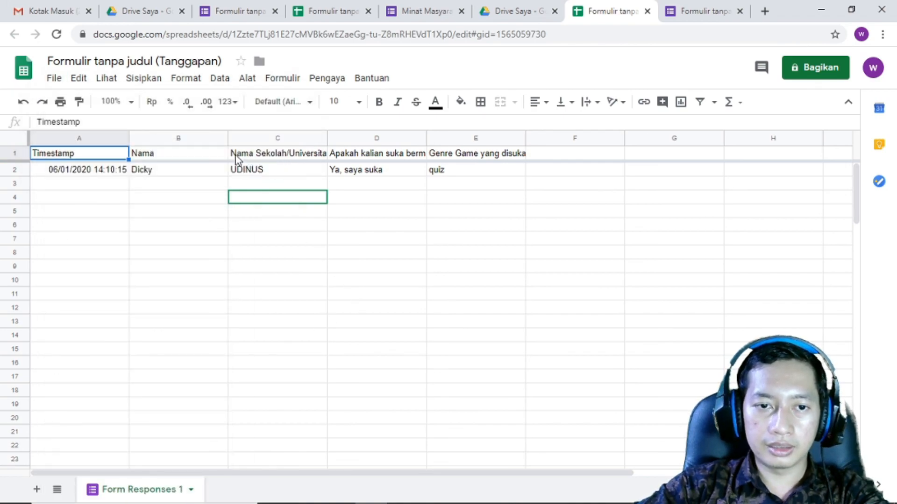
left_click(55, 80)
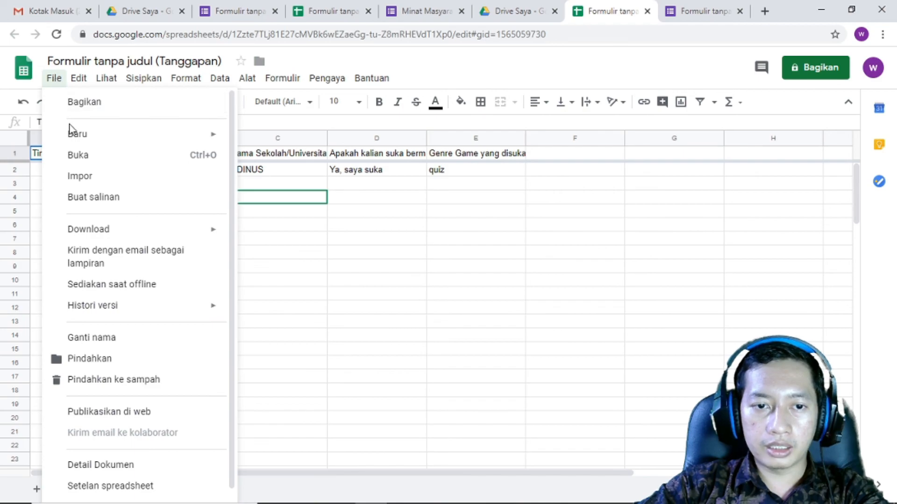
mouse_move(88, 232)
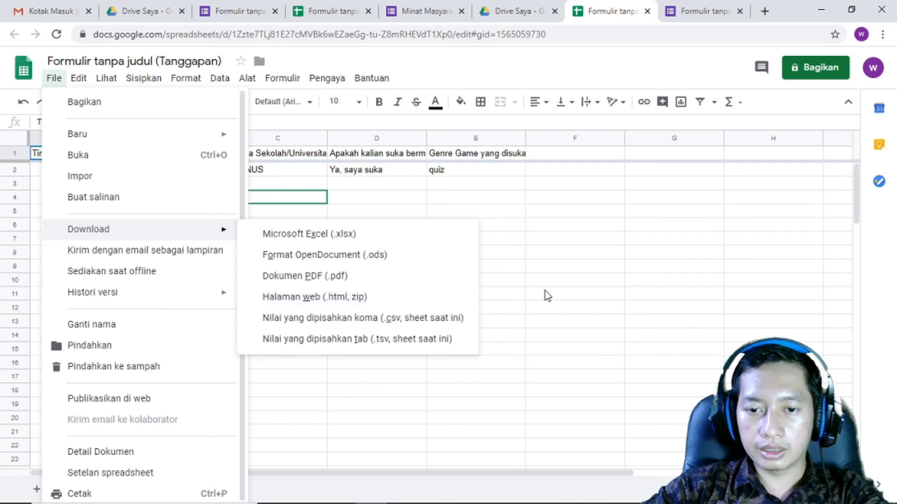
left_click(576, 272)
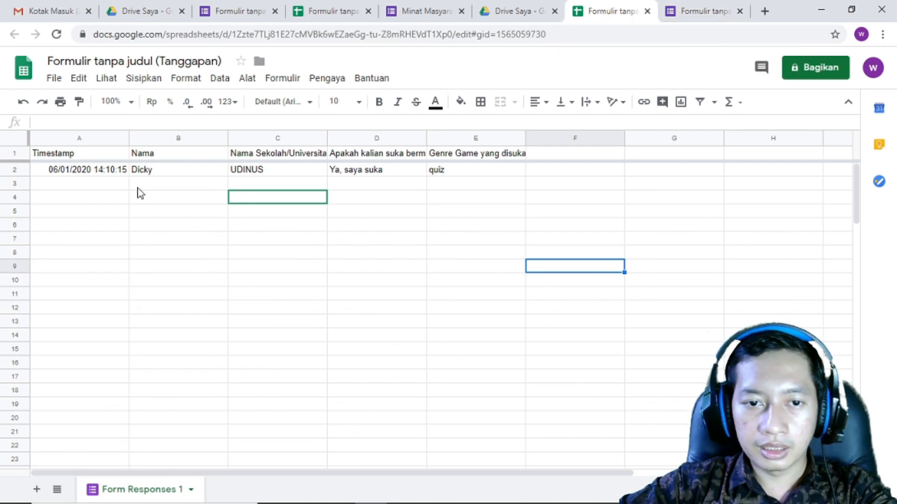
- Inspect the timestamp and name cells of the first response row in the spreadsheet
left_click(104, 182)
left_click(107, 171)
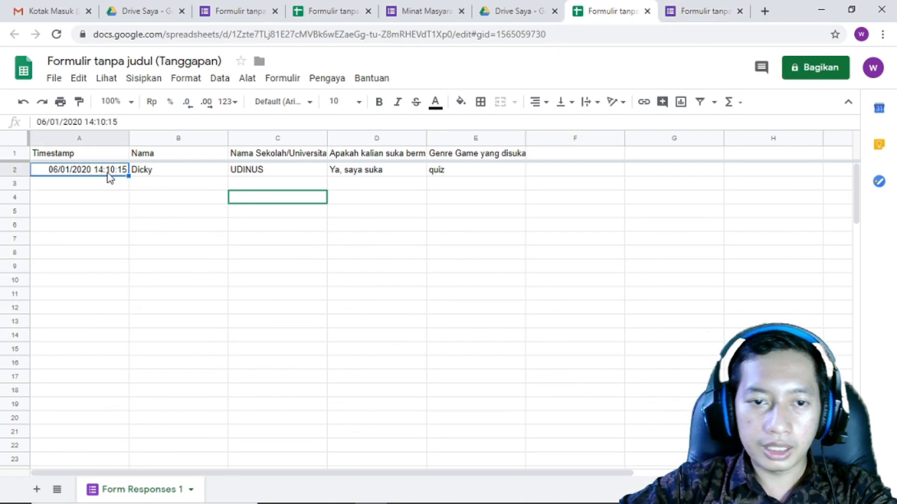
left_click(144, 174)
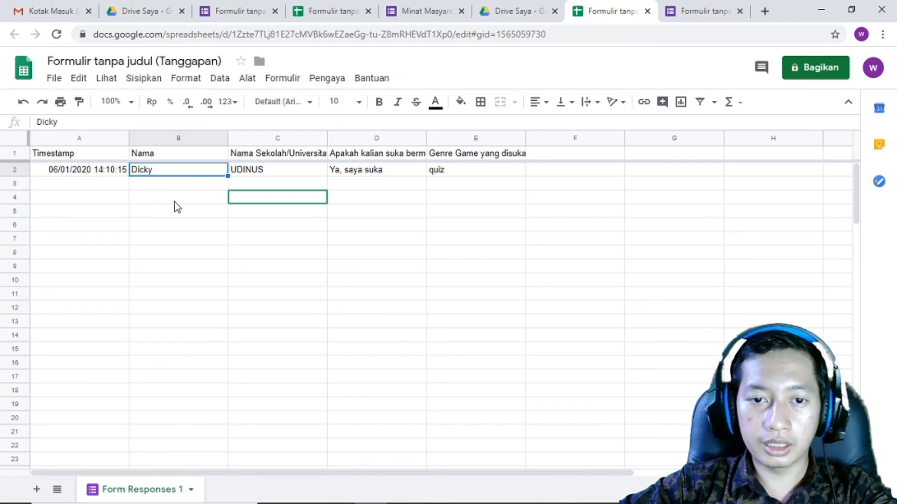
left_click(409, 376)
left_click(515, 325)
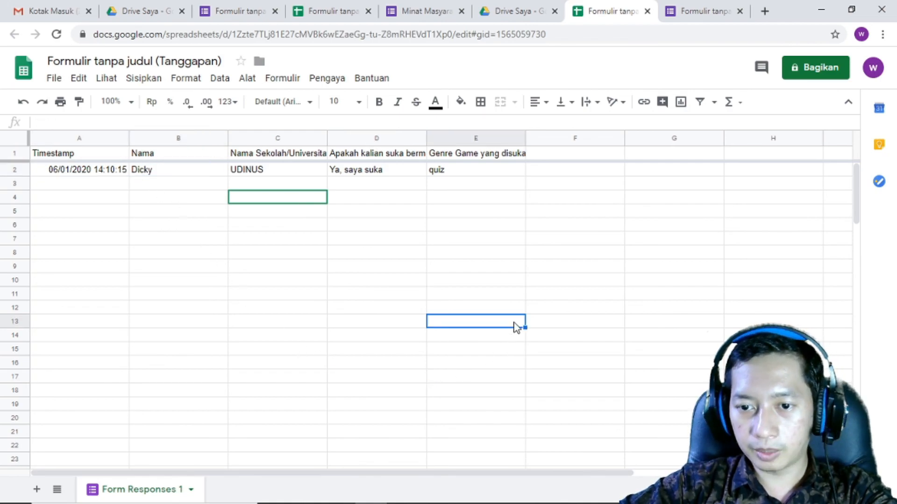
mouse_move(397, 503)
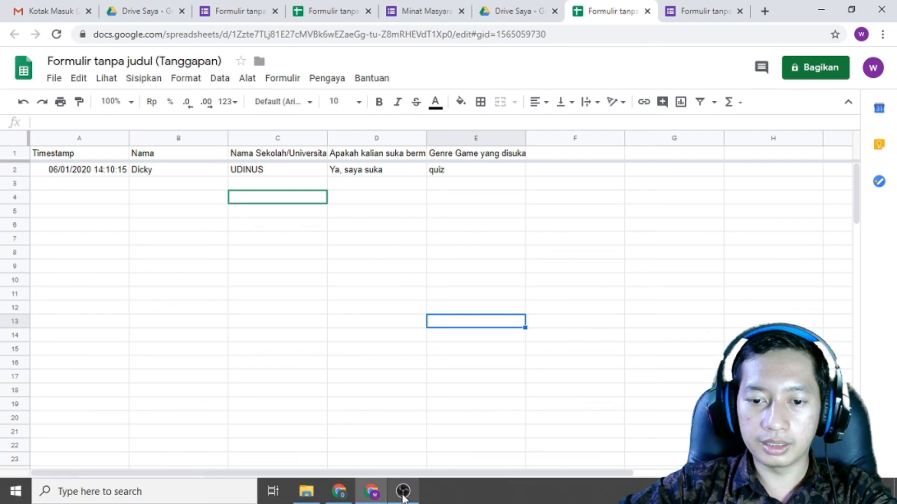